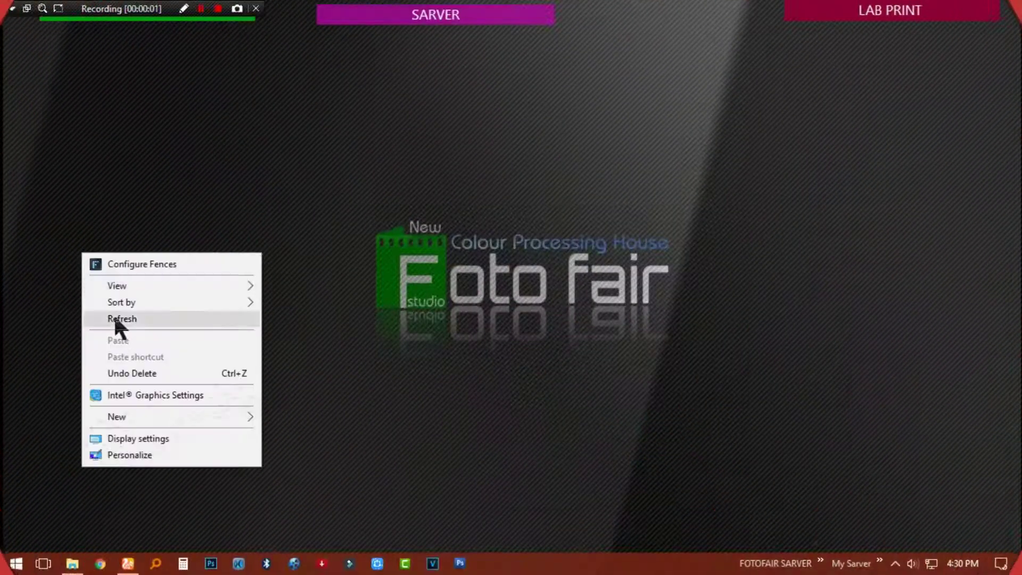
Open the 500 Kind Common Photoshop Gradients pack page and enlarge, then close, its preview image.
{"action": "left_click", "coordinate": [113, 319]}
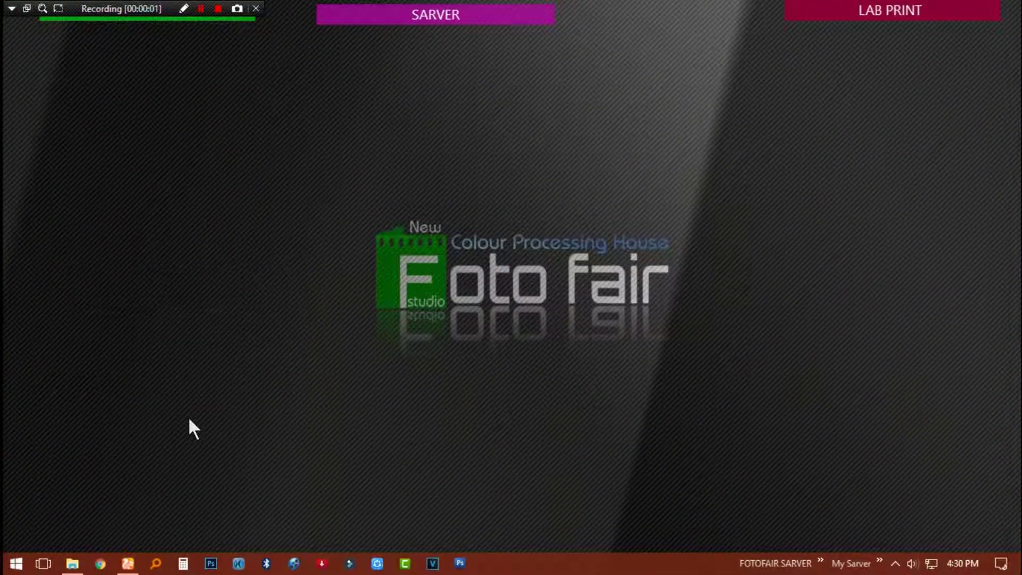
{"action": "left_click", "coordinate": [127, 563]}
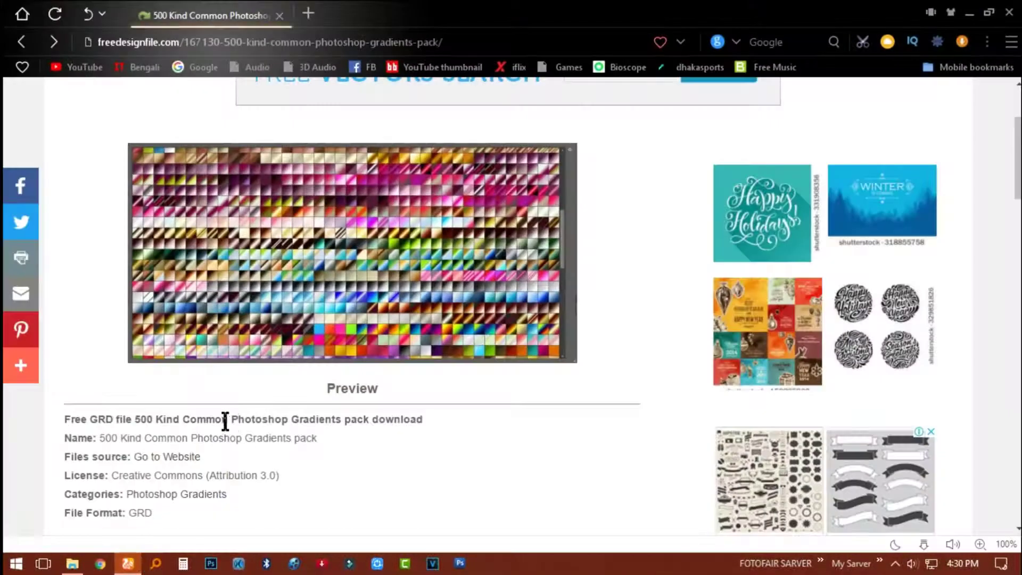
{"action": "left_click_drag", "start_coordinate": [140, 420], "coordinate": [408, 419]}
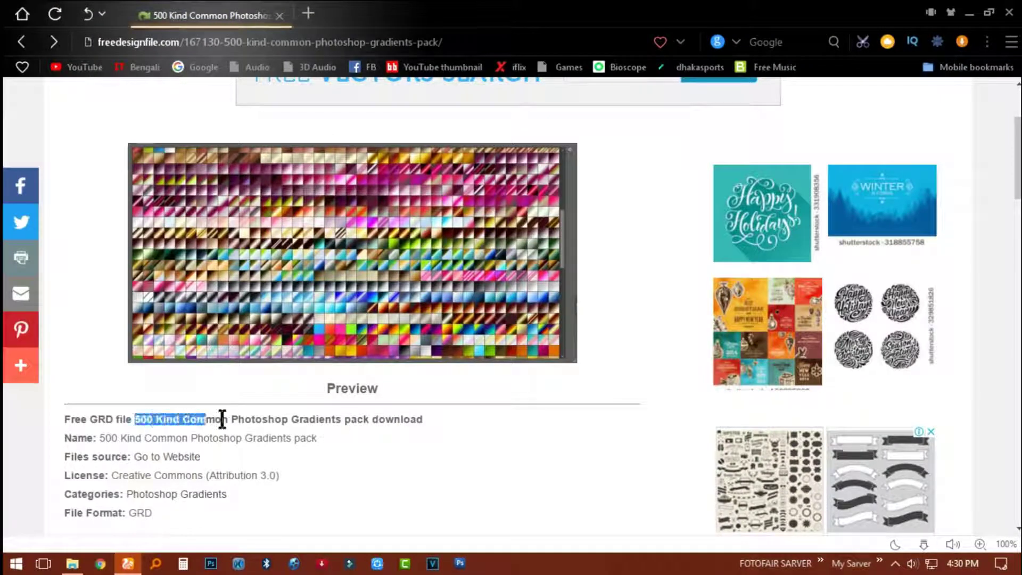
{"action": "left_click", "coordinate": [436, 418]}
{"action": "left_click", "coordinate": [394, 306]}
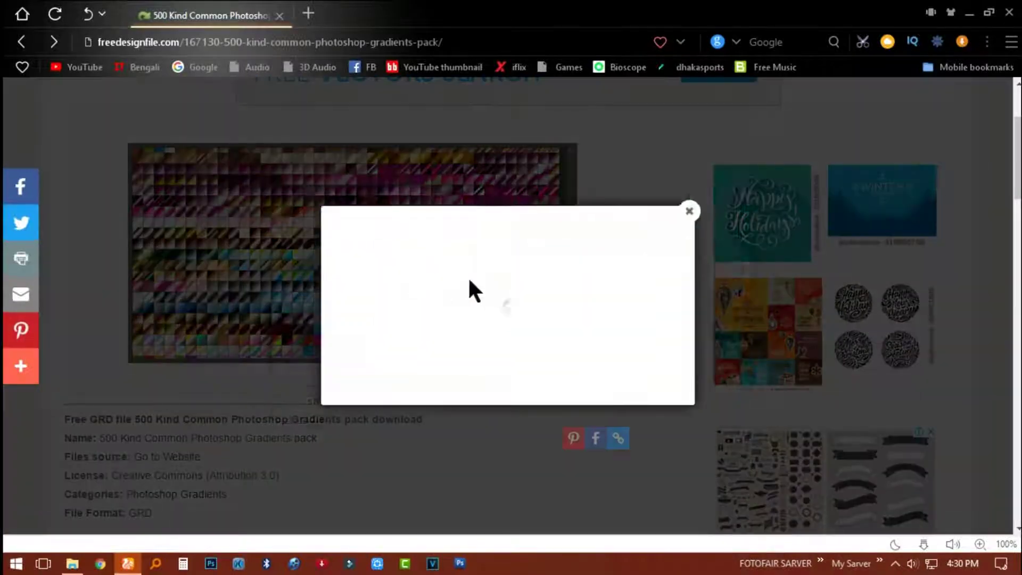
{"action": "scroll", "coordinate": [554, 285], "scroll_direction": "up", "scroll_amount": 3}
{"action": "scroll", "coordinate": [558, 289], "scroll_direction": "down", "scroll_amount": 2}
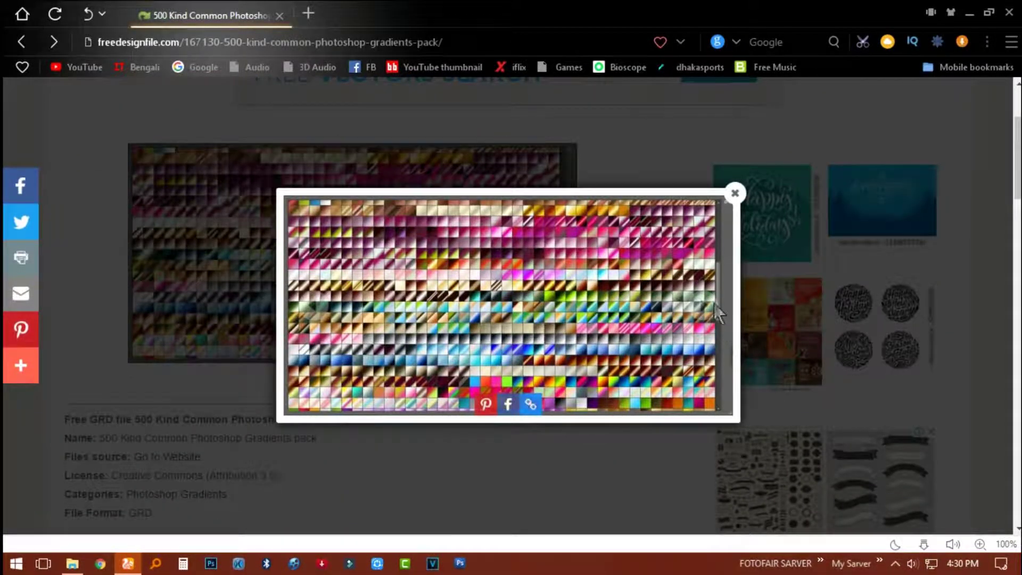
{"action": "left_click", "coordinate": [735, 198]}
Scroll down and follow the 'Click here to free download this file!' link.
{"action": "scroll", "coordinate": [507, 273], "scroll_direction": "down", "scroll_amount": 5}
{"action": "scroll", "coordinate": [507, 274], "scroll_direction": "down", "scroll_amount": 3}
{"action": "scroll", "coordinate": [507, 274], "scroll_direction": "down", "scroll_amount": 2}
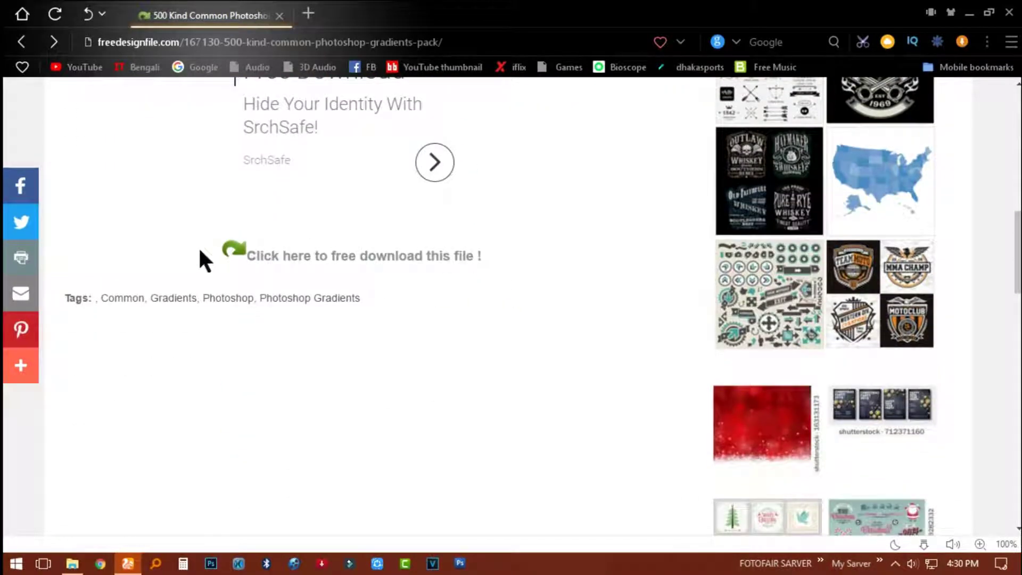
{"action": "left_click_drag", "start_coordinate": [200, 258], "coordinate": [514, 262]}
{"action": "left_click", "coordinate": [512, 255]}
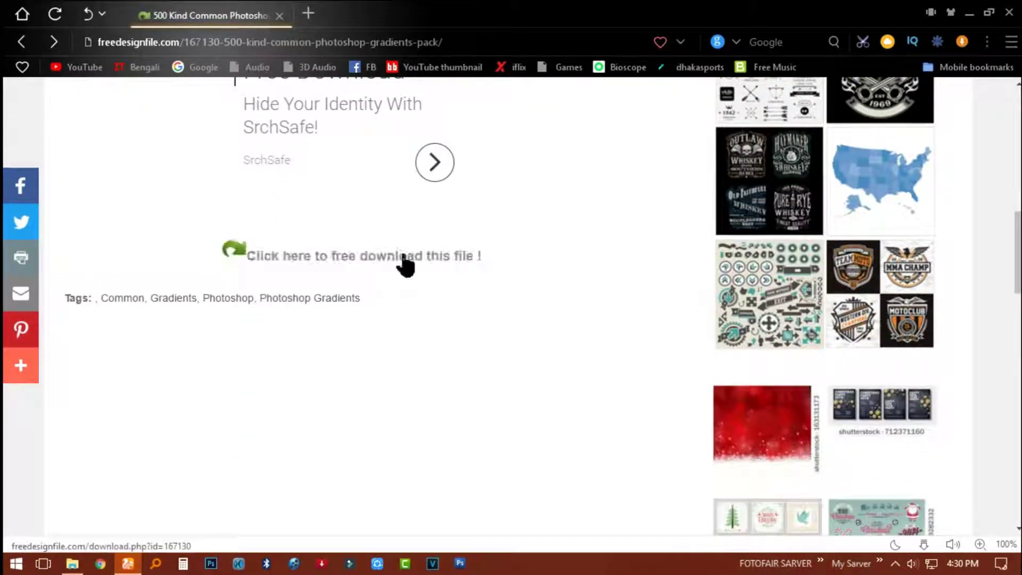
{"action": "left_click", "coordinate": [393, 255]}
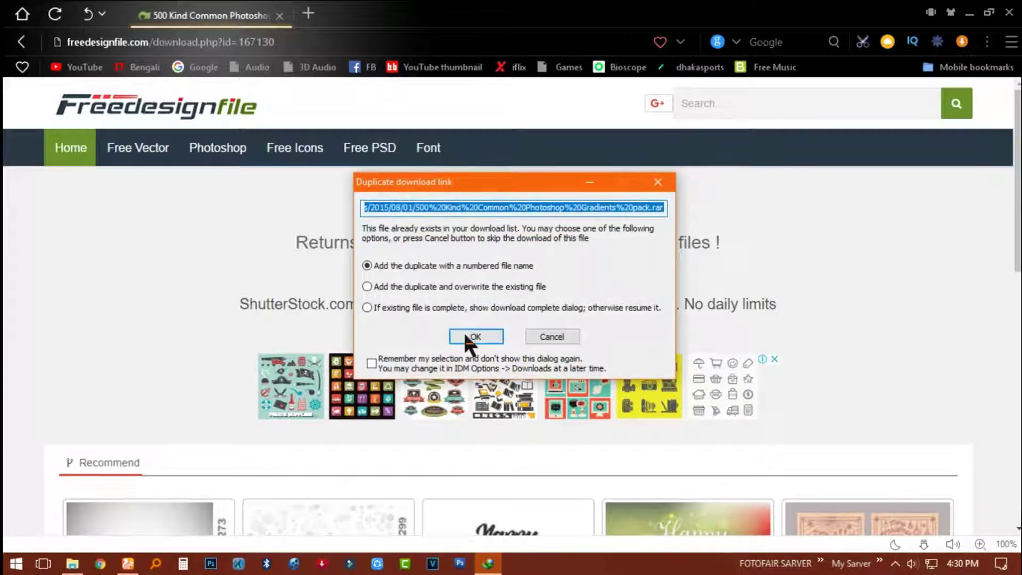
Save the pack's .rar archive into a newly created Compressed download folder and open that folder.
{"action": "left_click", "coordinate": [467, 335]}
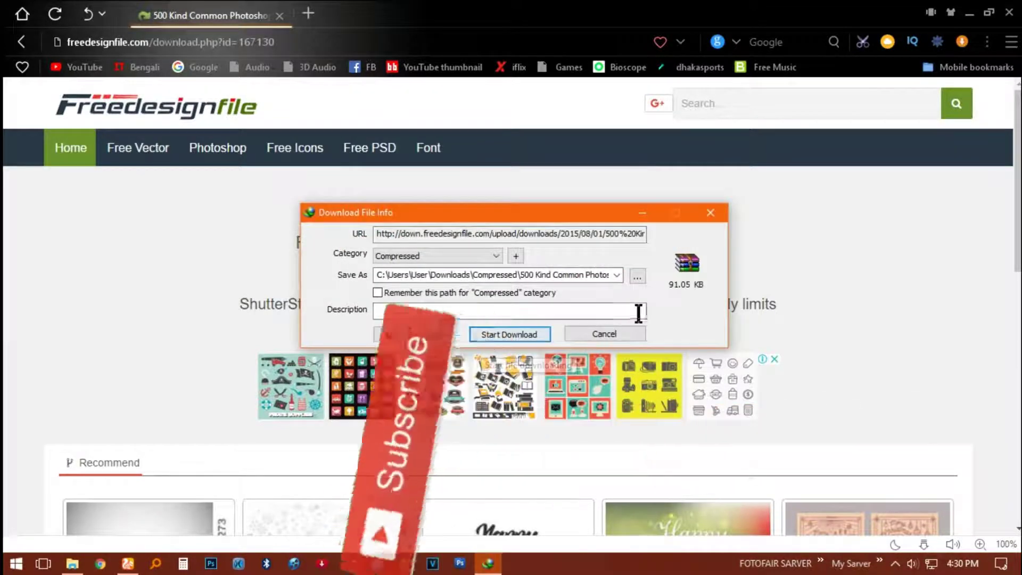
{"action": "left_click", "coordinate": [533, 335]}
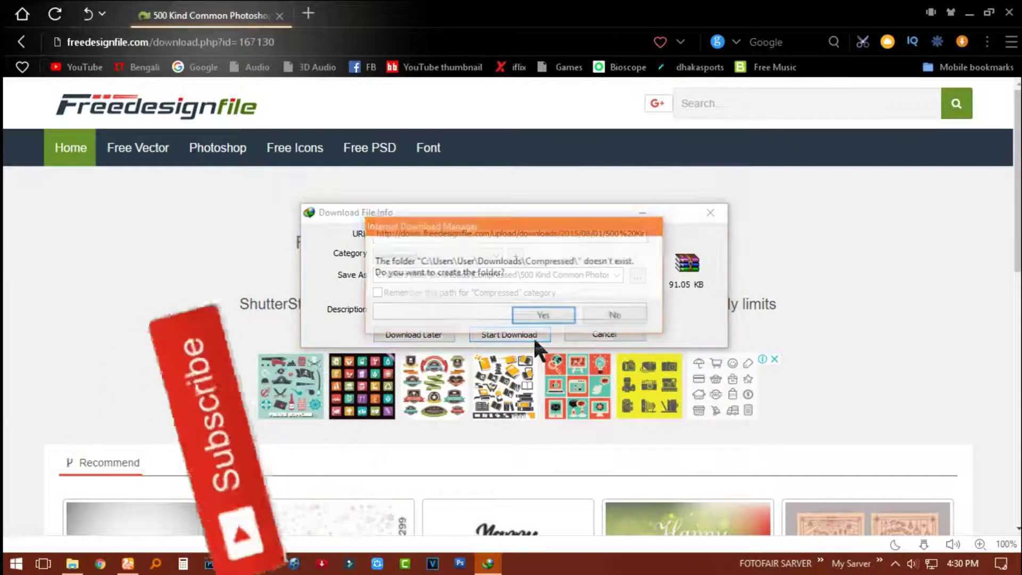
{"action": "left_click", "coordinate": [550, 318]}
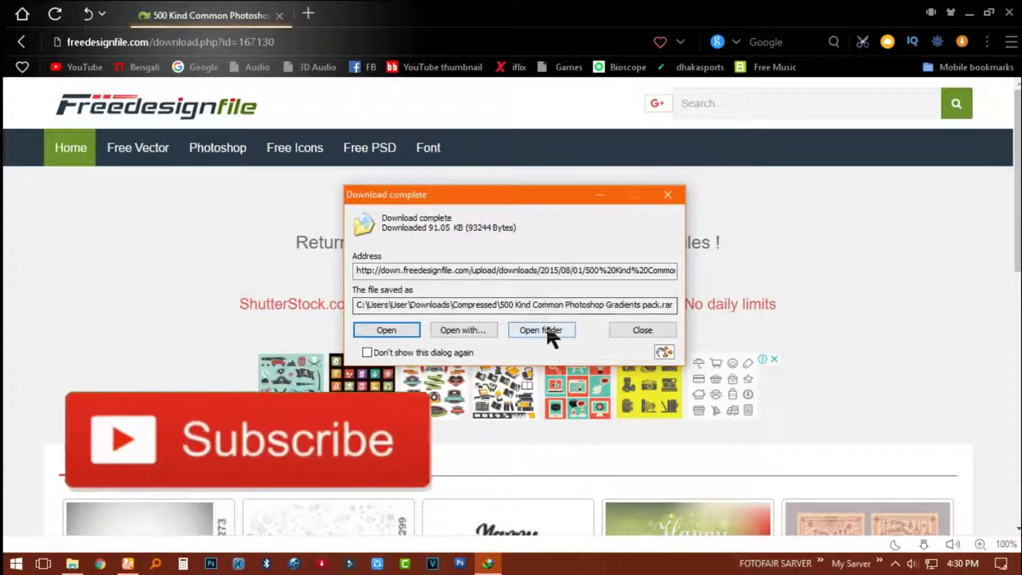
{"action": "left_click", "coordinate": [547, 331]}
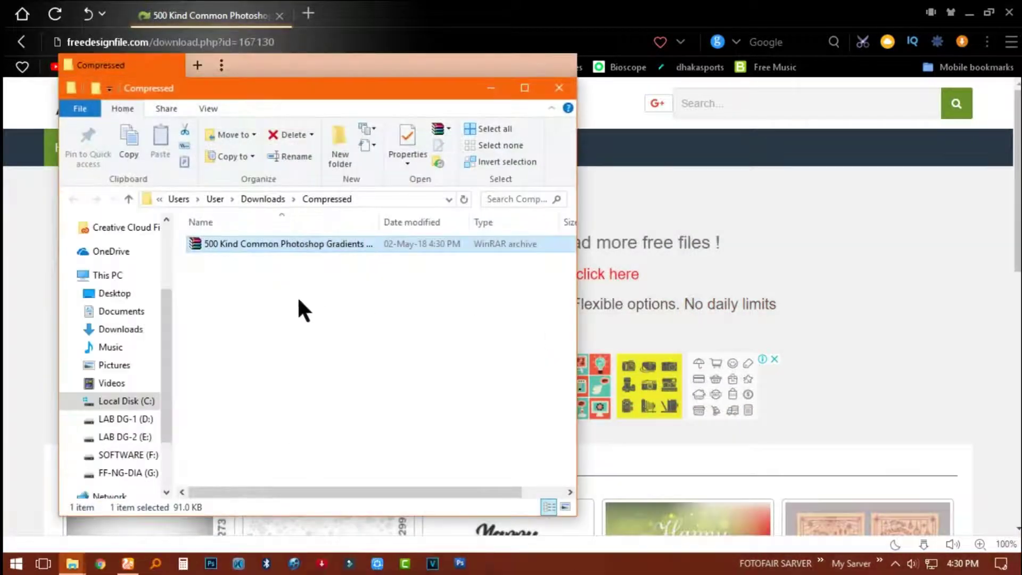
Extract the RAR archive to '500 Kind Common Photoshop Gradients pack\'.
{"action": "left_click", "coordinate": [969, 12]}
{"action": "left_click_drag", "start_coordinate": [398, 88], "coordinate": [566, 90]}
{"action": "left_click", "coordinate": [448, 244]}
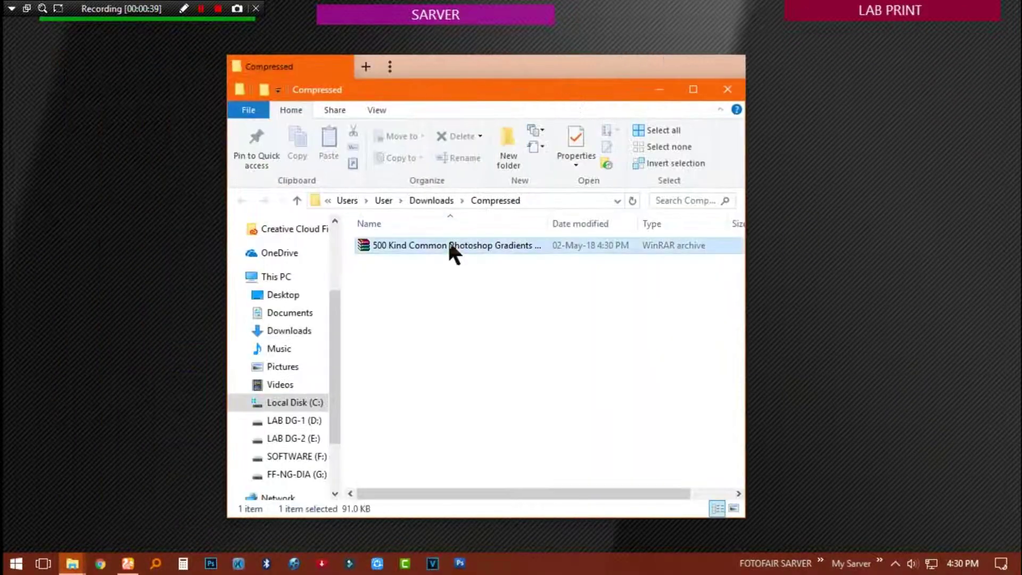
{"action": "right_click", "coordinate": [448, 244]}
{"action": "left_click", "coordinate": [494, 333]}
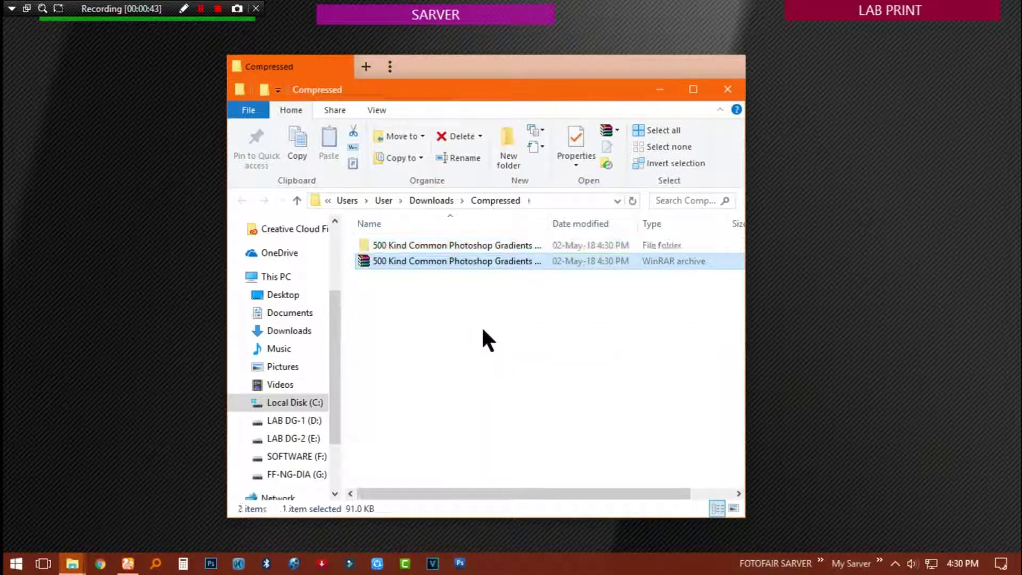
Open the extracted pack's photoshop subfolder showing the gradient file, then switch to Photoshop.
{"action": "double_click", "coordinate": [465, 246]}
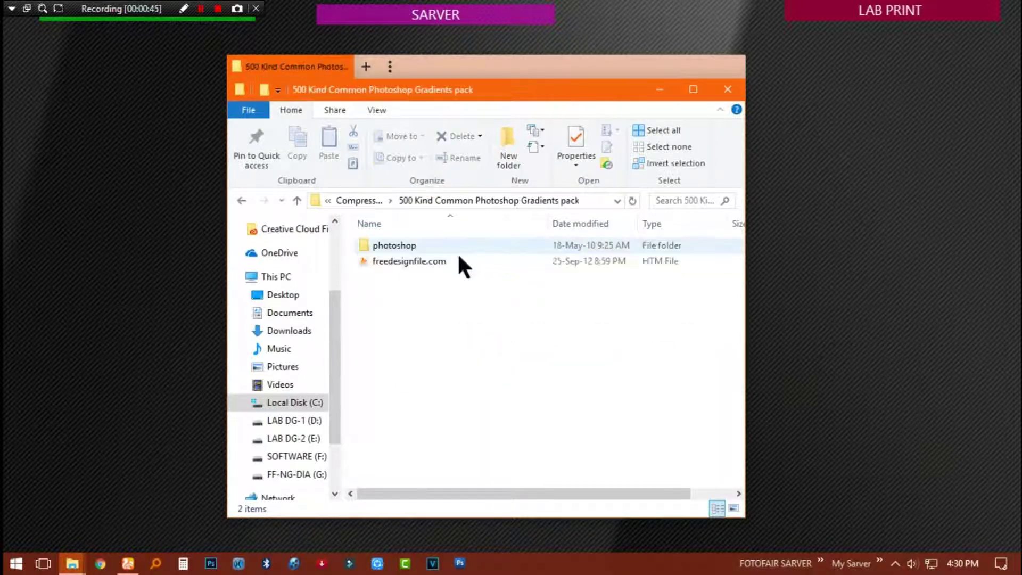
{"action": "double_click", "coordinate": [398, 244]}
{"action": "right_click", "coordinate": [434, 310]}
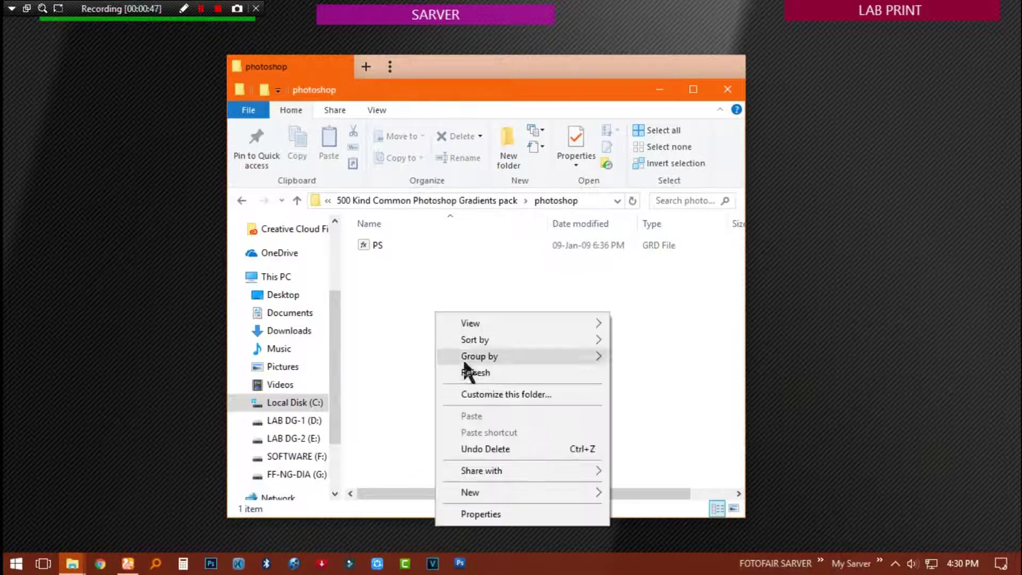
{"action": "left_click", "coordinate": [464, 373]}
{"action": "left_click", "coordinate": [218, 560]}
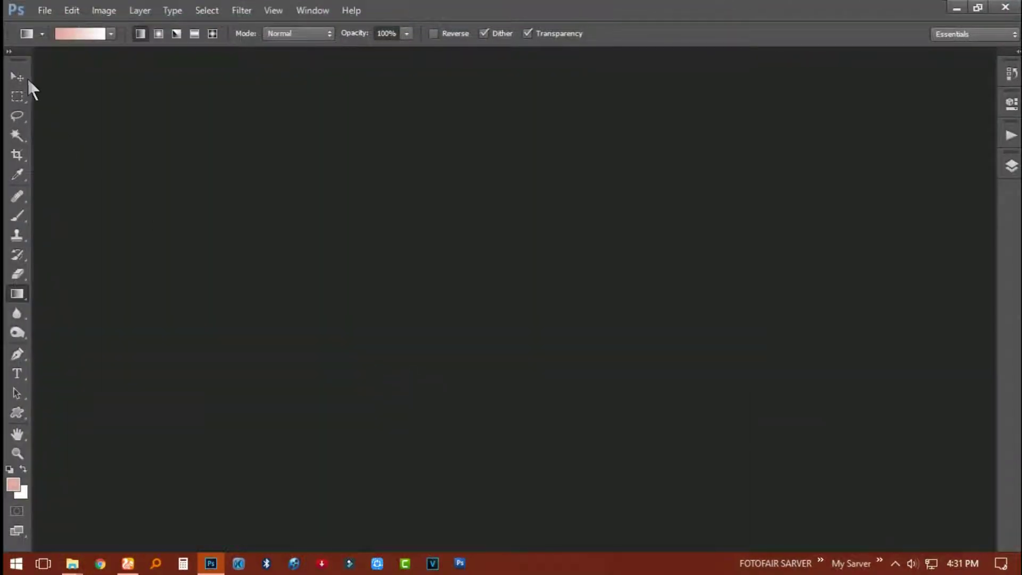
Create a new document at Default Photoshop Size and fit the canvas in the window.
{"action": "left_click", "coordinate": [27, 78]}
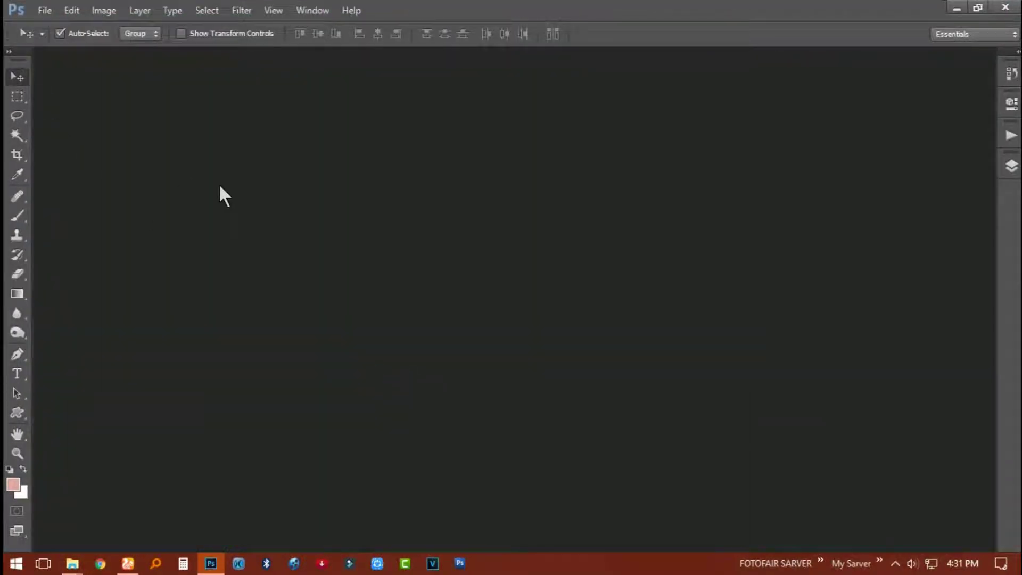
{"action": "key", "text": "ctrl+n"}
{"action": "left_click", "coordinate": [531, 150]}
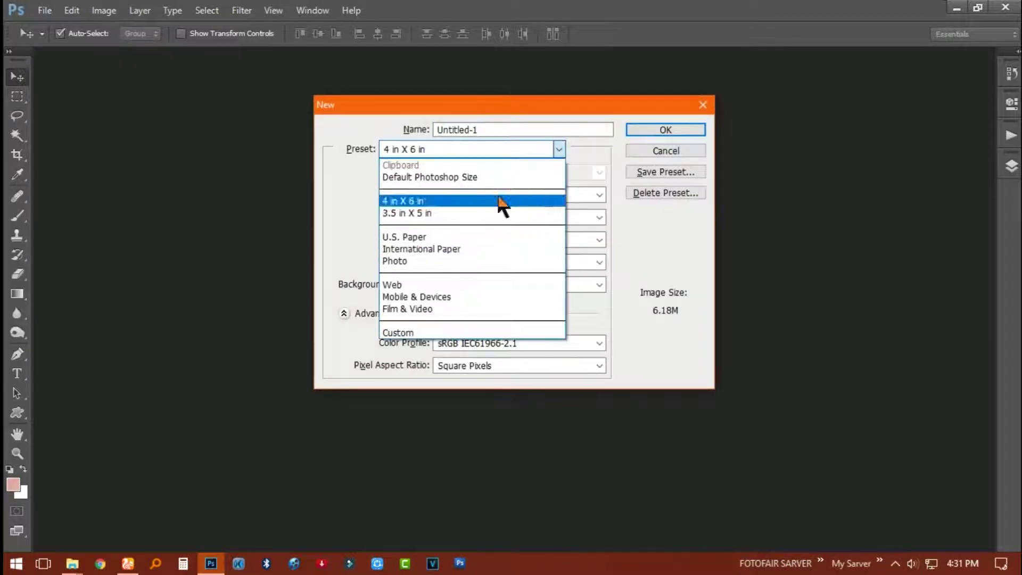
{"action": "left_click", "coordinate": [487, 178]}
{"action": "left_click", "coordinate": [657, 130]}
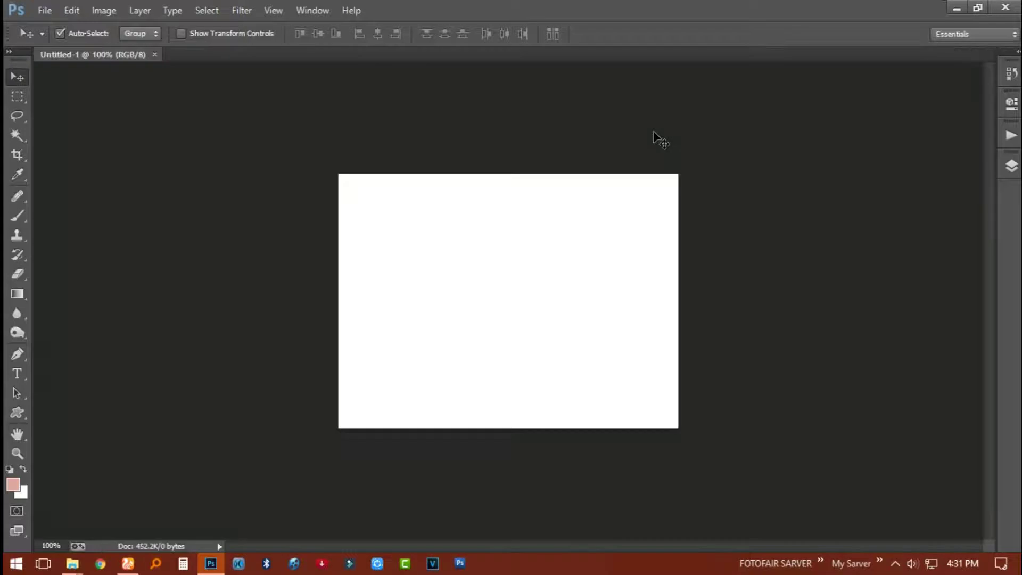
{"action": "key", "text": "ctrl+0"}
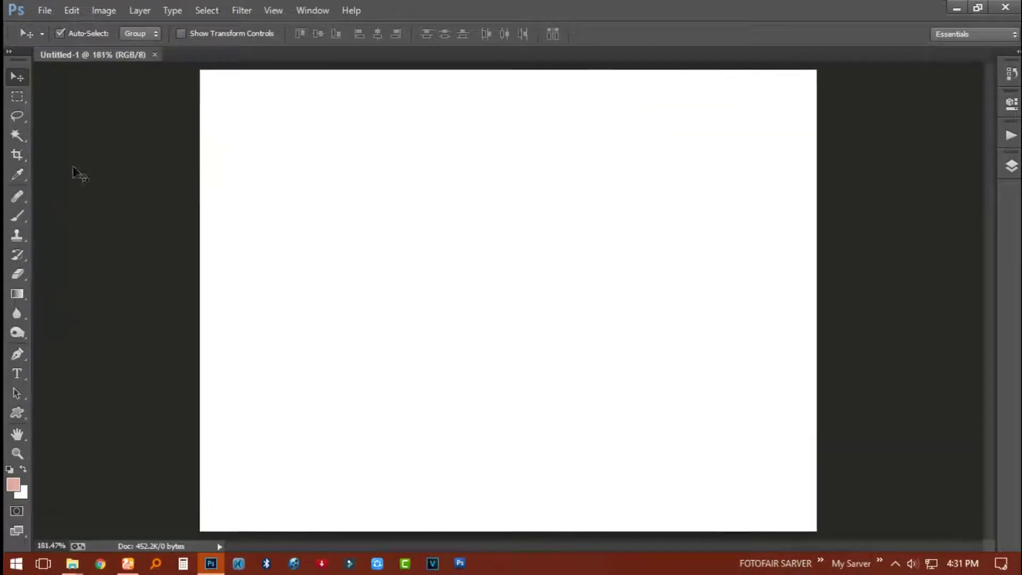
Select the Gradient tool and show the gradient picker's options menu.
{"action": "left_click", "coordinate": [17, 294]}
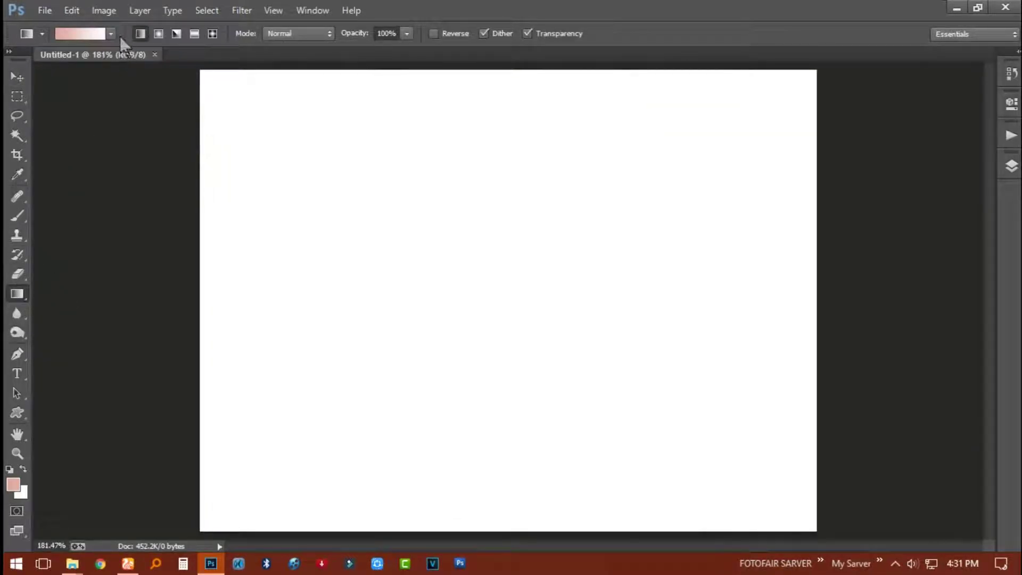
{"action": "left_click", "coordinate": [111, 34]}
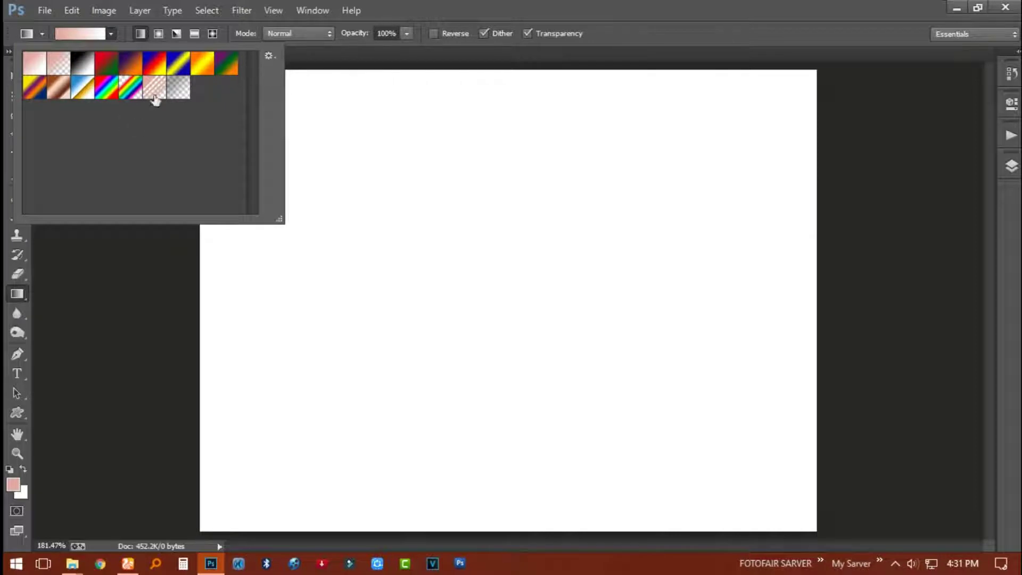
{"action": "left_click", "coordinate": [268, 56]}
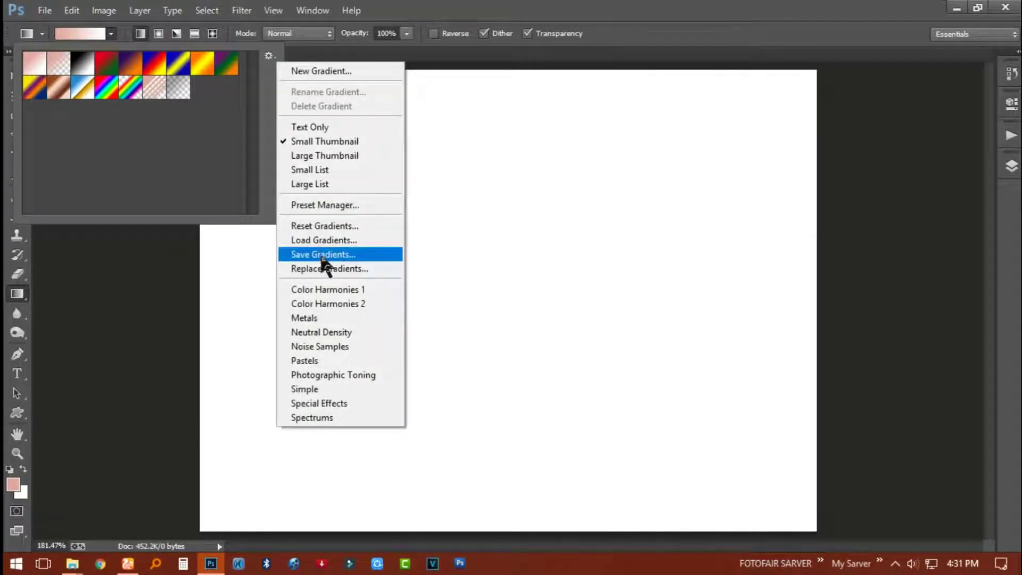
Load the pack's PS gradient file from Downloads > Compressed > pack > photoshop.
{"action": "left_click", "coordinate": [312, 240]}
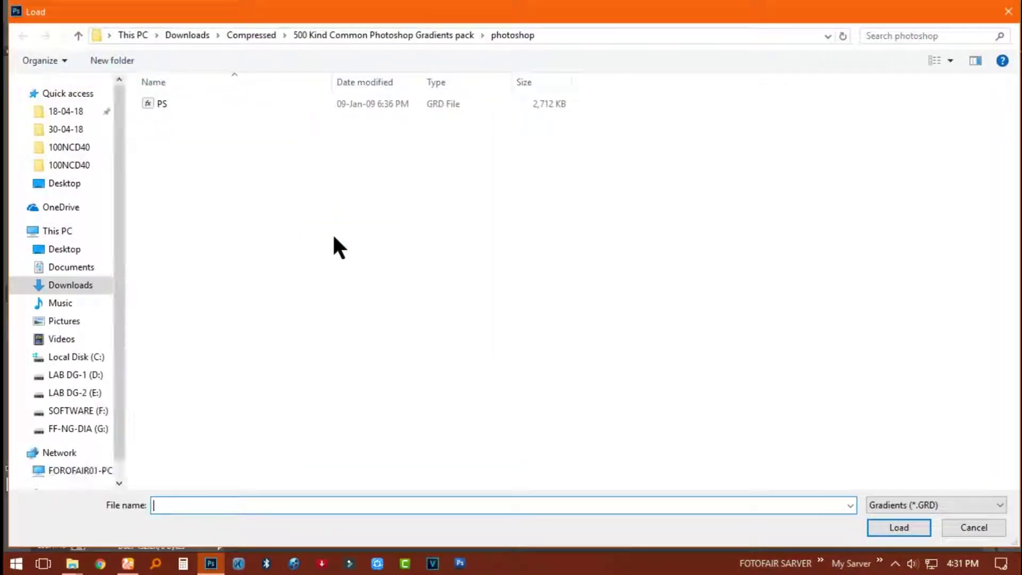
{"action": "left_click", "coordinate": [66, 284]}
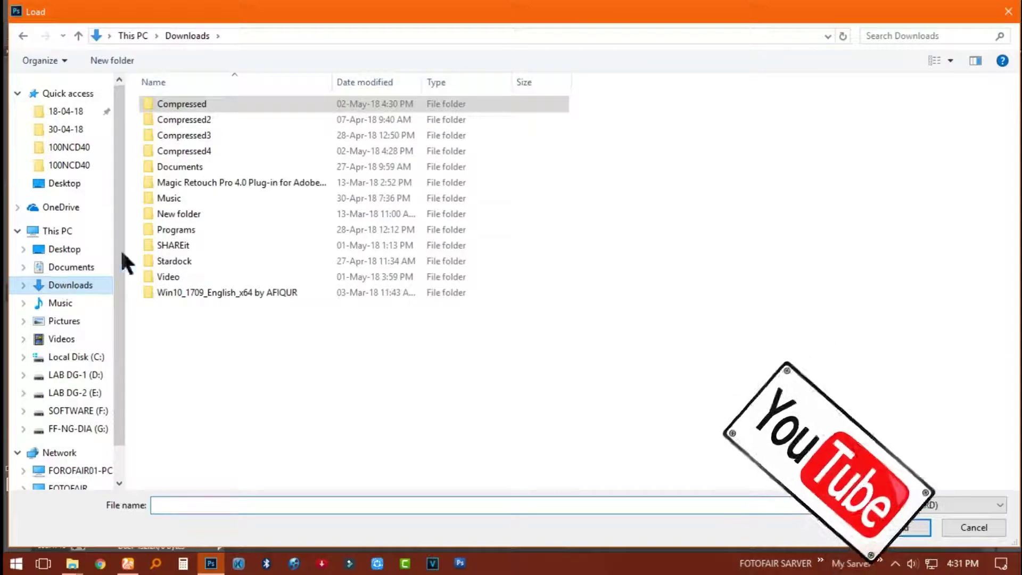
{"action": "double_click", "coordinate": [192, 104]}
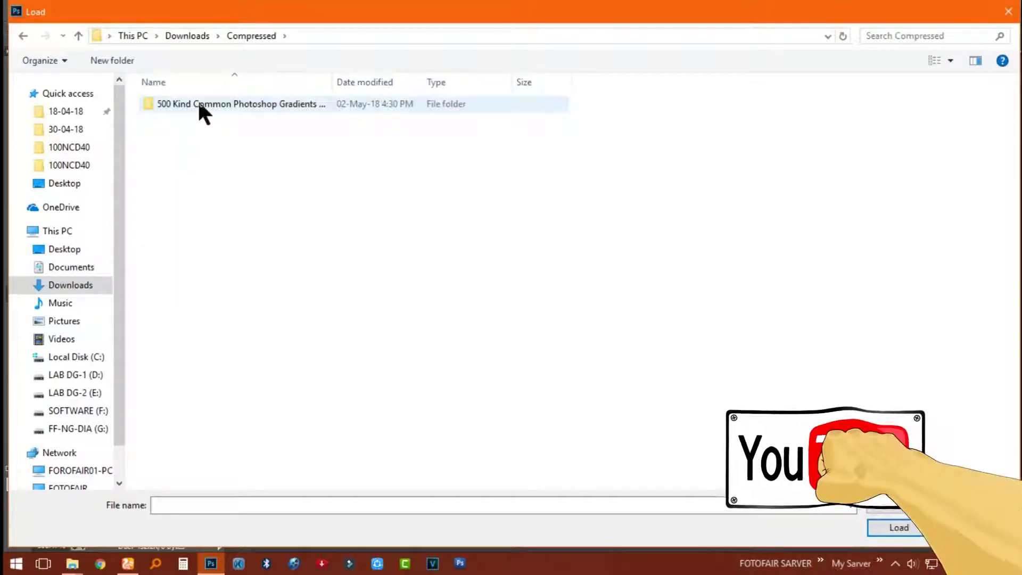
{"action": "double_click", "coordinate": [200, 104]}
{"action": "double_click", "coordinate": [190, 103]}
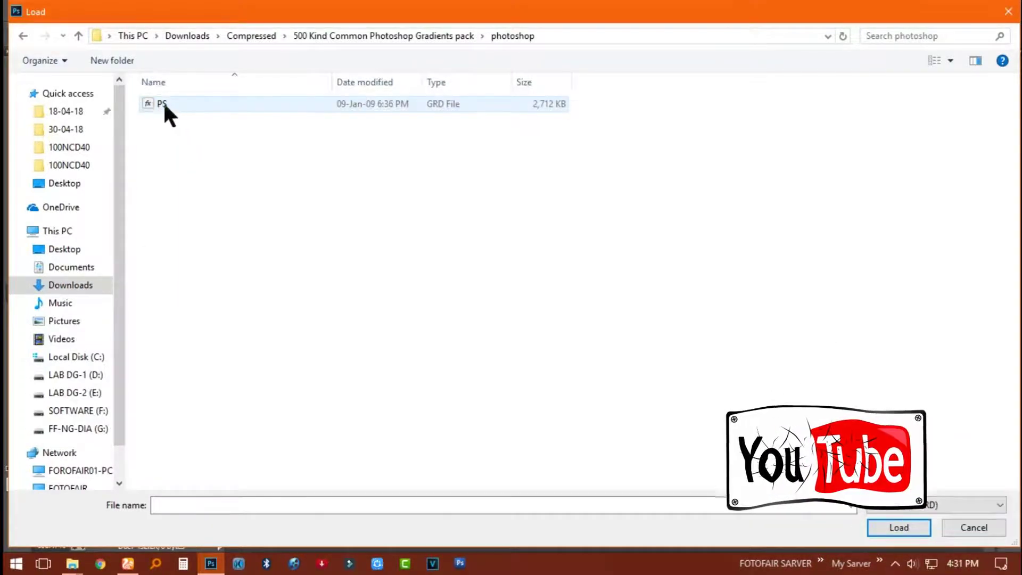
{"action": "double_click", "coordinate": [164, 104]}
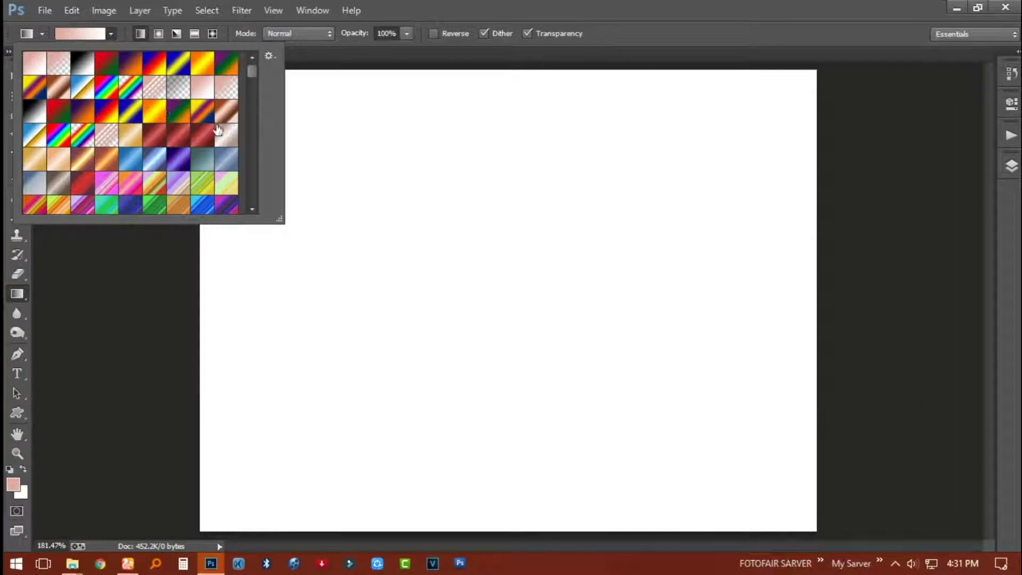
Enlarge the gradient picker, choose a light-blue gradient, then shrink and close the picker.
{"action": "left_click_drag", "start_coordinate": [279, 220], "coordinate": [523, 414]}
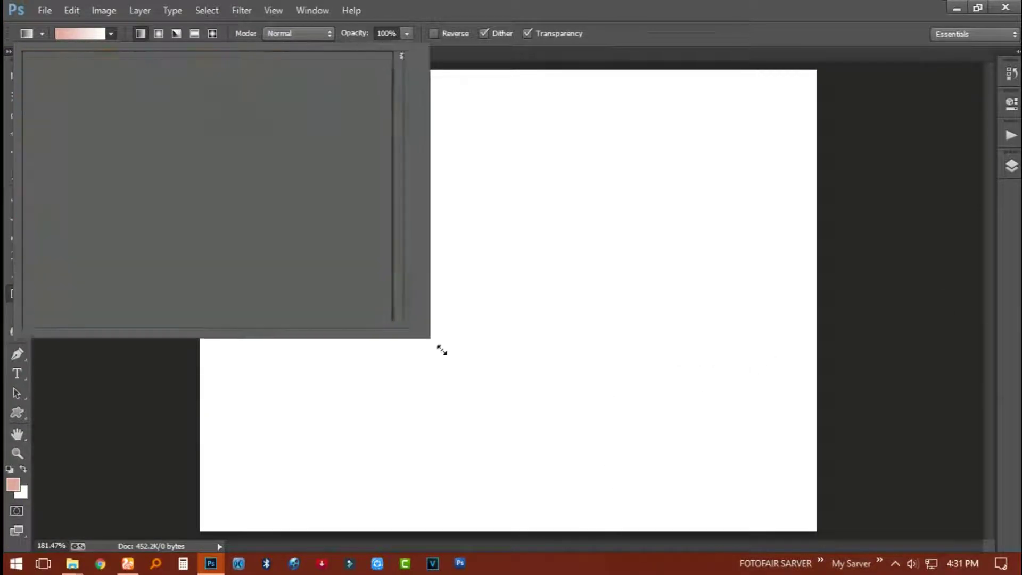
{"action": "mouse_move", "coordinate": [500, 86]}
{"action": "left_mouse_down"}
{"action": "mouse_move", "coordinate": [507, 398]}
{"action": "mouse_move", "coordinate": [491, 318]}
{"action": "left_mouse_up"}
{"action": "left_click", "coordinate": [296, 242]}
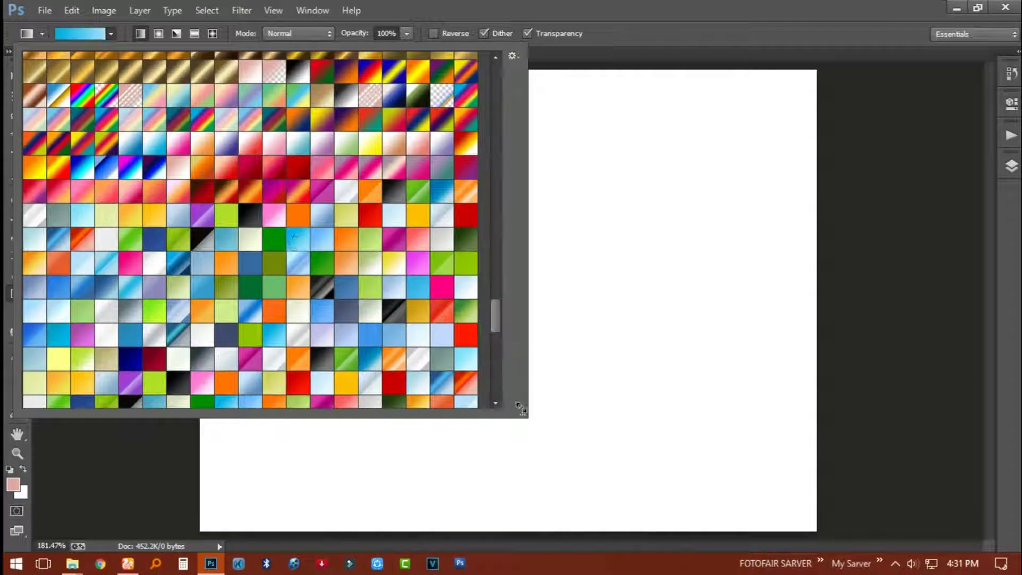
{"action": "left_click_drag", "start_coordinate": [522, 413], "coordinate": [296, 223]}
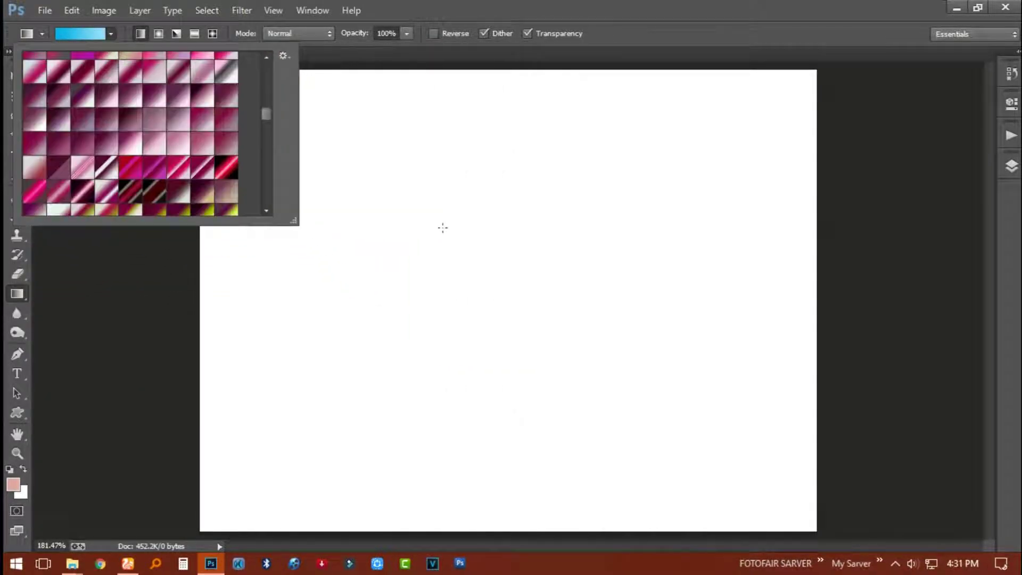
{"action": "left_click", "coordinate": [443, 227]}
Draw several test gradients on the canvas, undoing each one, and show the Layers panel.
{"action": "mouse_move", "coordinate": [470, 69]}
{"action": "left_mouse_down"}
{"action": "mouse_move", "coordinate": [500, 536]}
{"action": "mouse_move", "coordinate": [491, 536]}
{"action": "left_mouse_up"}
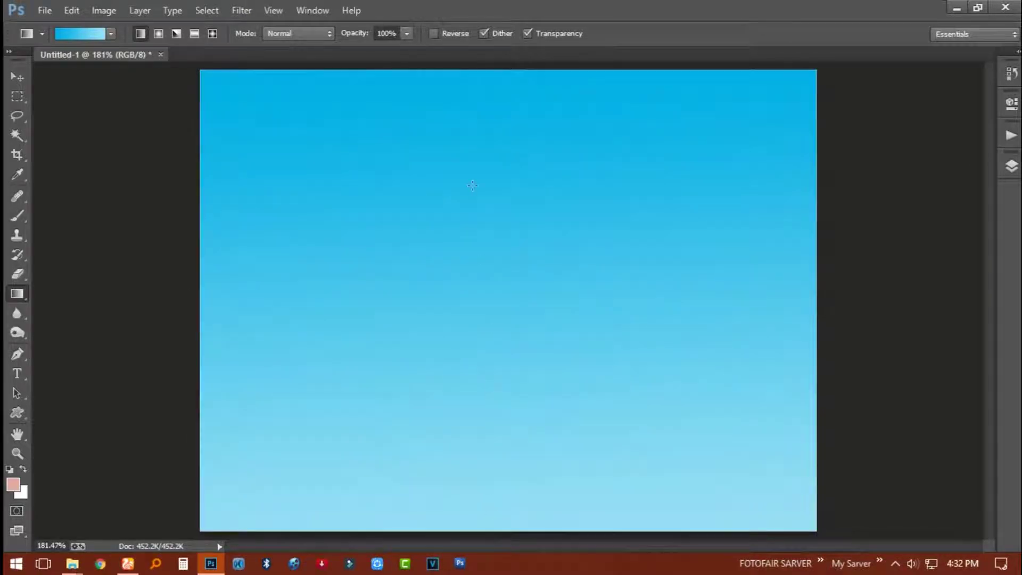
{"action": "key", "text": "ctrl+z"}
{"action": "mouse_move", "coordinate": [493, 65]}
{"action": "left_mouse_down"}
{"action": "mouse_move", "coordinate": [509, 270]}
{"action": "mouse_move", "coordinate": [501, 287]}
{"action": "left_mouse_up"}
{"action": "key", "text": "ctrl+z"}
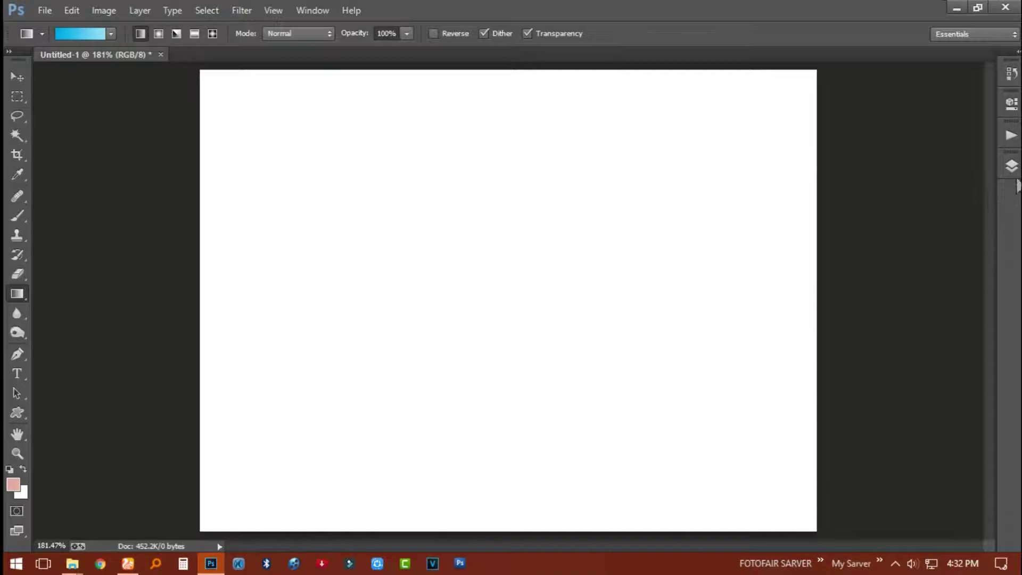
{"action": "left_click", "coordinate": [1011, 167]}
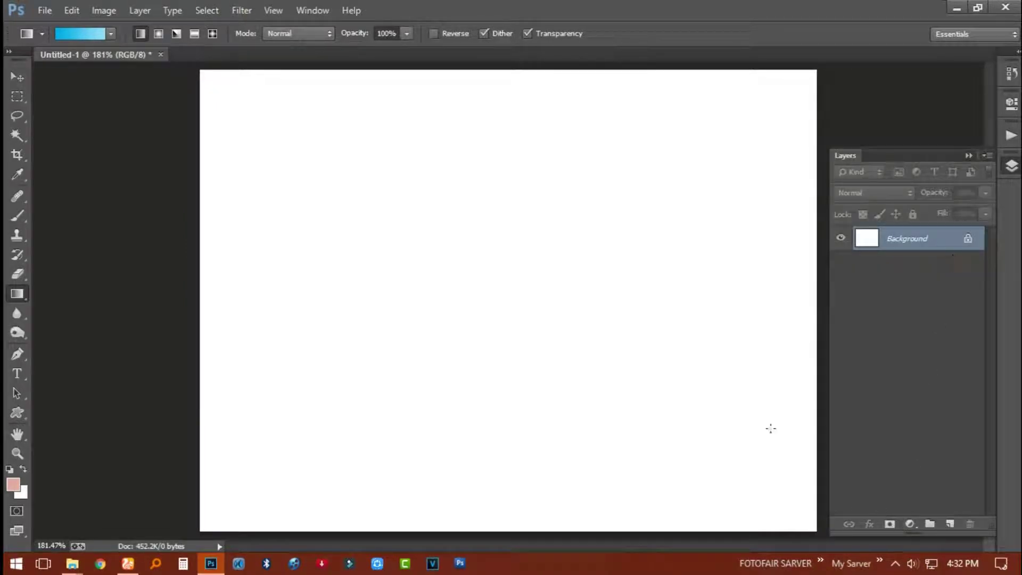
{"action": "left_click_drag", "start_coordinate": [193, 305], "coordinate": [813, 287]}
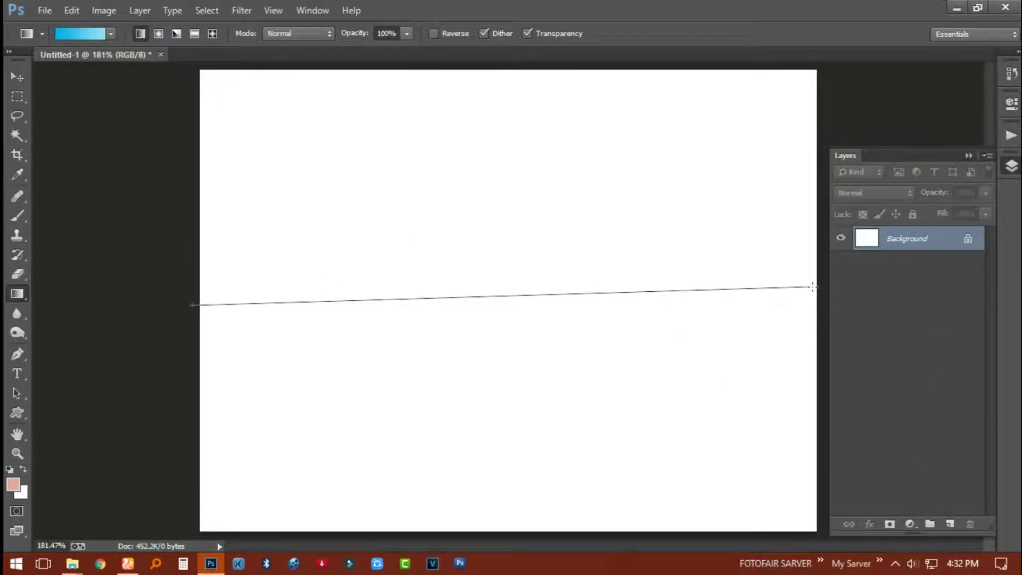
{"action": "key", "text": "ctrl+z"}
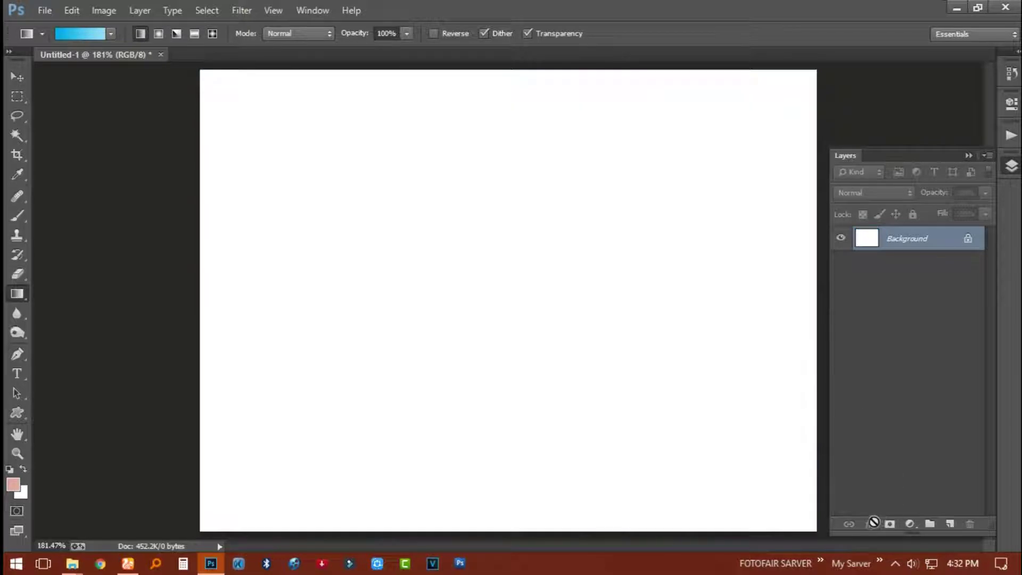
Convert the Background into Layer 0 and add a Gradient Overlay effect to it.
{"action": "double_click", "coordinate": [878, 245]}
{"action": "key", "text": "Return"}
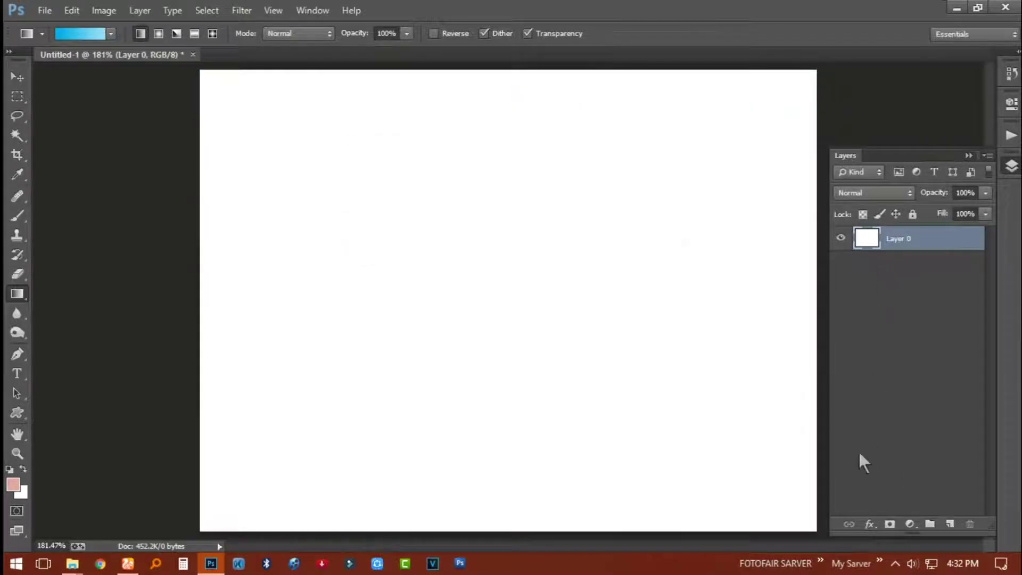
{"action": "left_click", "coordinate": [869, 526]}
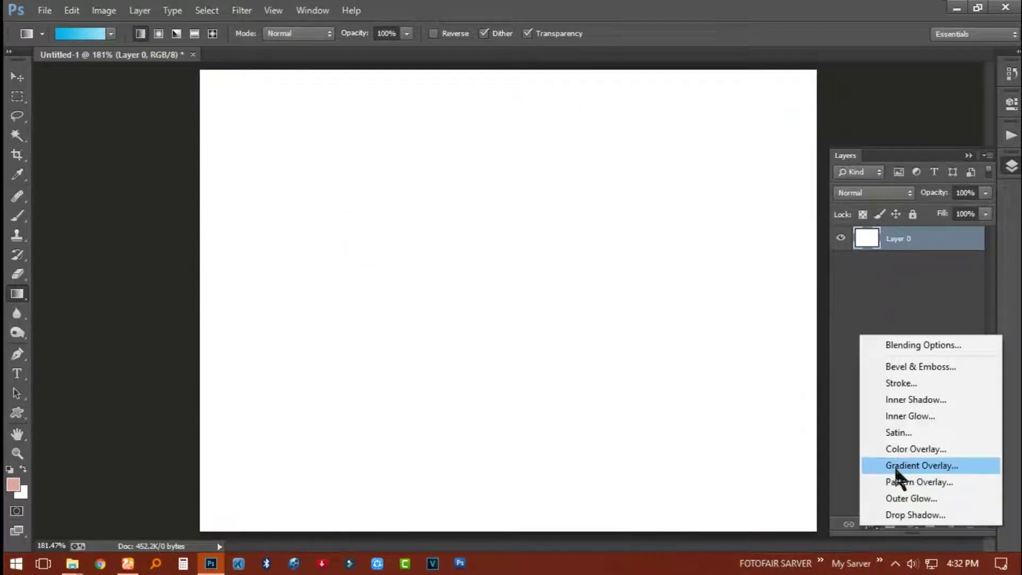
{"action": "left_click", "coordinate": [896, 467]}
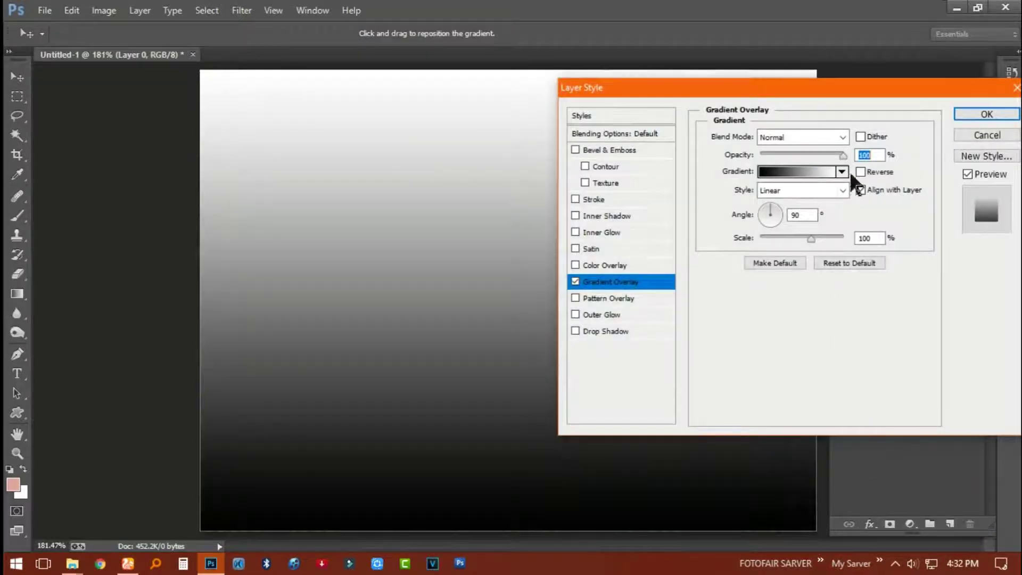
Preview pink-mauve, purple-to-yellow-green and tan-to-blue presets on the overlay.
{"action": "left_click", "coordinate": [842, 172]}
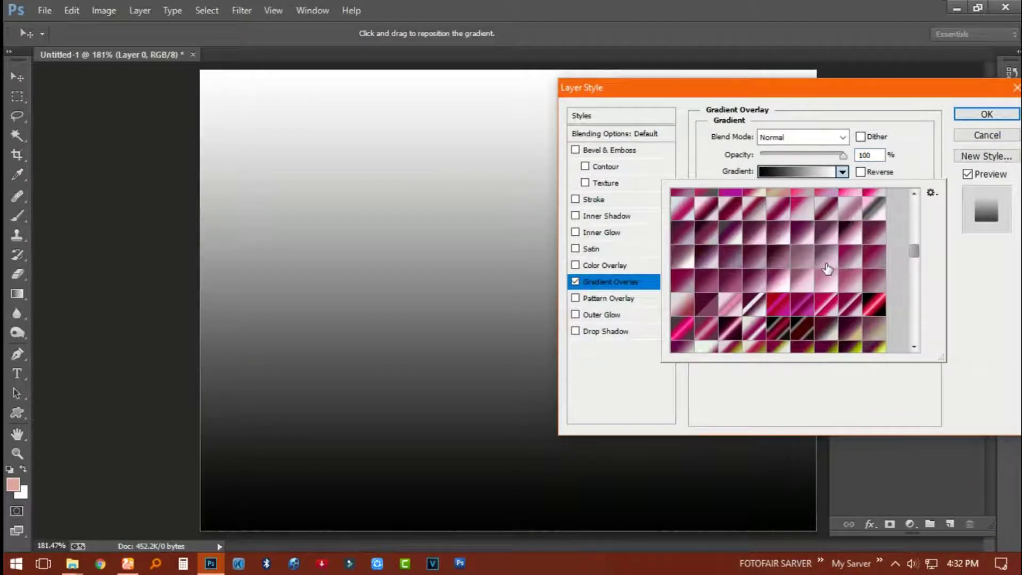
{"action": "left_click", "coordinate": [827, 268]}
{"action": "scroll", "coordinate": [827, 268], "scroll_direction": "down", "scroll_amount": 2}
{"action": "scroll", "coordinate": [827, 268], "scroll_direction": "down", "scroll_amount": 2}
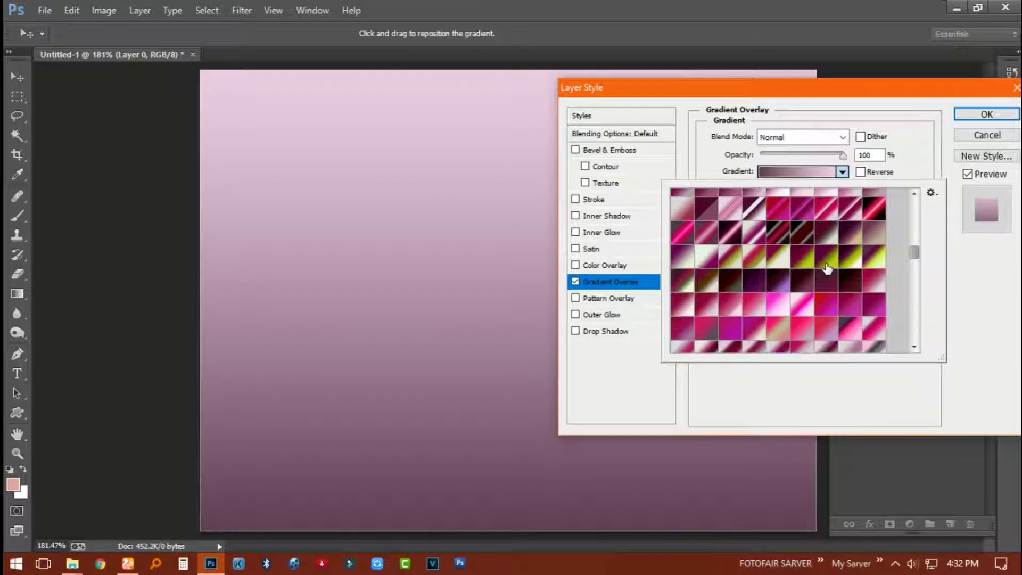
{"action": "left_click", "coordinate": [827, 268]}
{"action": "scroll", "coordinate": [827, 268], "scroll_direction": "down", "scroll_amount": 1}
{"action": "scroll", "coordinate": [827, 268], "scroll_direction": "down", "scroll_amount": 3}
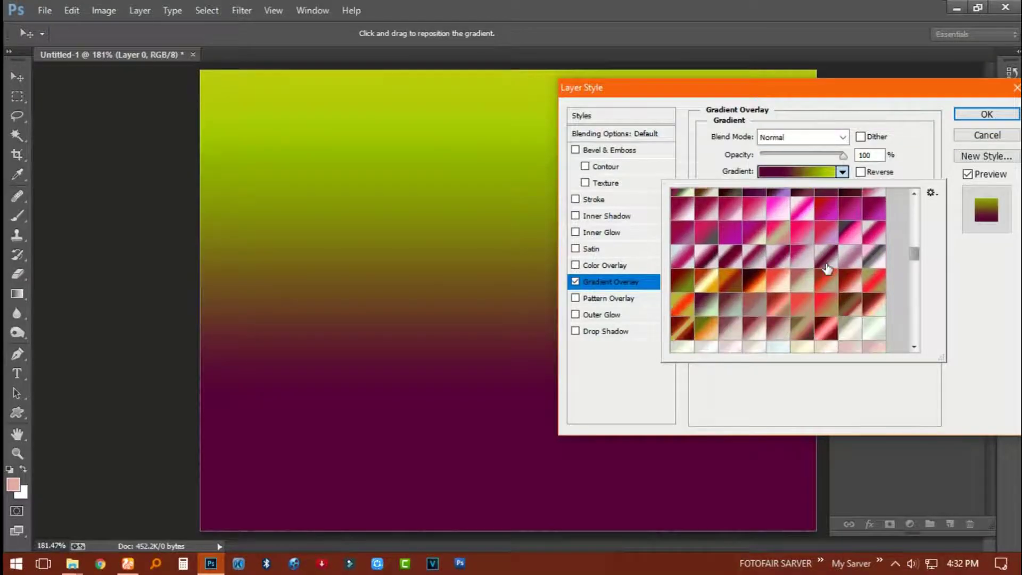
{"action": "left_click", "coordinate": [827, 268]}
{"action": "left_click_drag", "start_coordinate": [912, 248], "coordinate": [912, 260]}
{"action": "left_click", "coordinate": [846, 291]}
Preview white-to-blue and teal-to-white presets, then settle on a cyan-to-blue gradient.
{"action": "scroll", "coordinate": [808, 311], "scroll_direction": "down", "scroll_amount": 3}
{"action": "scroll", "coordinate": [809, 311], "scroll_direction": "down", "scroll_amount": 3}
{"action": "scroll", "coordinate": [805, 298], "scroll_direction": "down", "scroll_amount": 3}
{"action": "left_click", "coordinate": [801, 257]}
{"action": "scroll", "coordinate": [804, 258], "scroll_direction": "down", "scroll_amount": 3}
{"action": "scroll", "coordinate": [802, 258], "scroll_direction": "down", "scroll_amount": 3}
{"action": "left_click", "coordinate": [787, 259]}
{"action": "scroll", "coordinate": [789, 259], "scroll_direction": "down", "scroll_amount": 2}
{"action": "scroll", "coordinate": [789, 259], "scroll_direction": "down", "scroll_amount": 2}
{"action": "scroll", "coordinate": [788, 250], "scroll_direction": "down", "scroll_amount": 2}
{"action": "scroll", "coordinate": [786, 241], "scroll_direction": "down", "scroll_amount": 2}
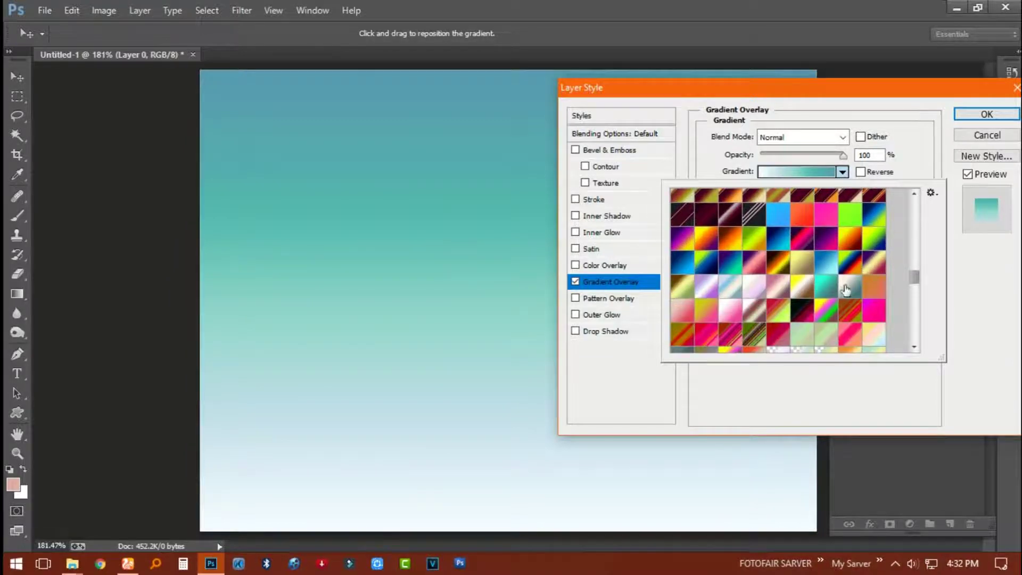
{"action": "left_click", "coordinate": [826, 269]}
{"action": "scroll", "coordinate": [835, 282], "scroll_direction": "down", "scroll_amount": 2}
{"action": "left_click", "coordinate": [953, 261]}
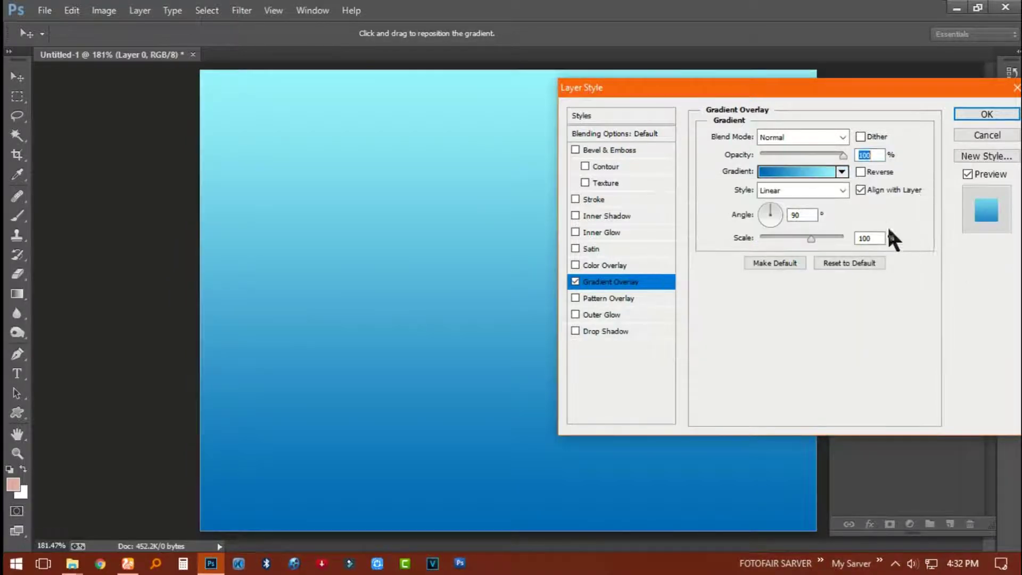
Tilt the overlay to -22° and try Radial and other styles before returning to Linear.
{"action": "left_click", "coordinate": [775, 208]}
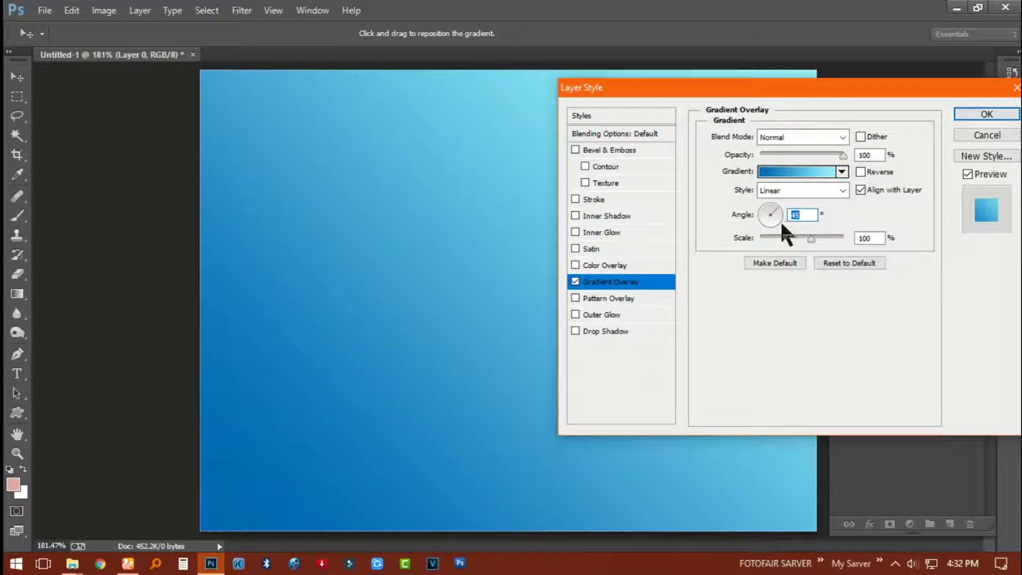
{"action": "left_click", "coordinate": [843, 190]}
{"action": "left_click", "coordinate": [820, 219]}
{"action": "key", "text": "Down"}
{"action": "key", "text": "Down"}
{"action": "key", "text": "Down"}
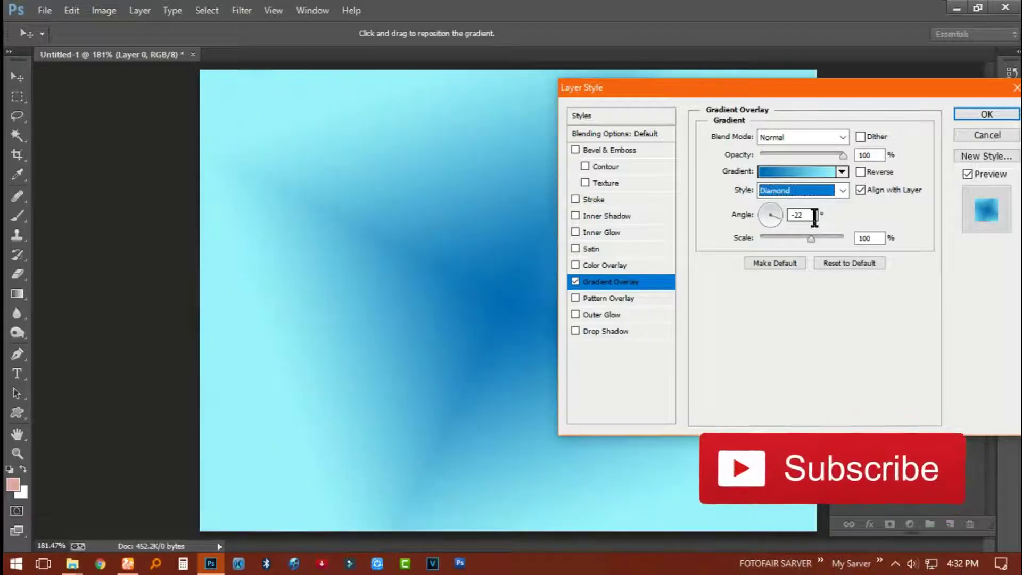
{"action": "key", "text": "Up"}
{"action": "key", "text": "Up"}
{"action": "key", "text": "Up"}
{"action": "key", "text": "Up"}
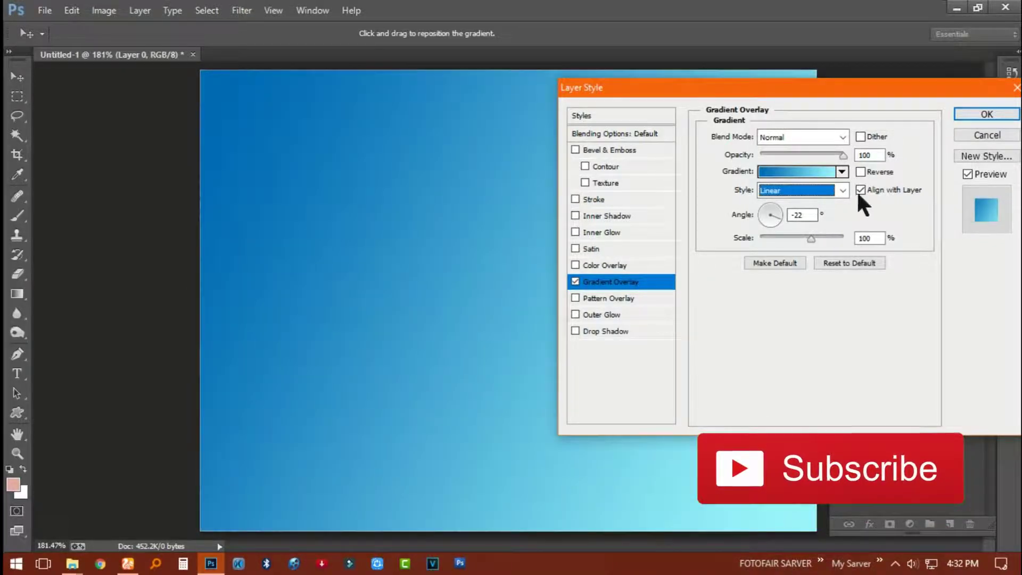
{"action": "key", "text": "Tab"}
Set the overlay scale to 77% and drag it so the canvas is mostly dark blue.
{"action": "left_click_drag", "start_coordinate": [817, 239], "coordinate": [796, 240]}
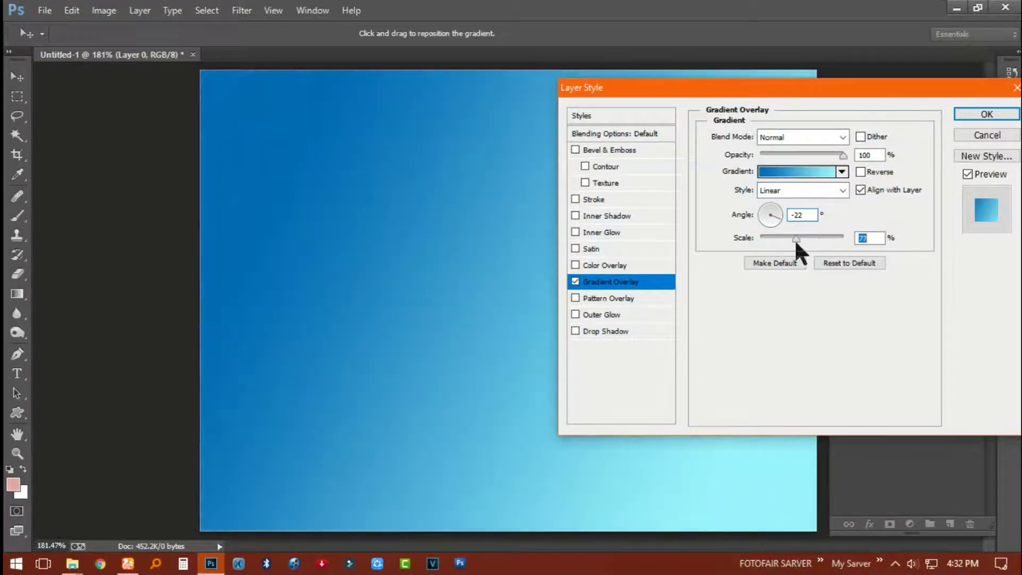
{"action": "left_click_drag", "start_coordinate": [750, 89], "coordinate": [801, 95]}
{"action": "mouse_move", "coordinate": [536, 245]}
{"action": "left_mouse_down"}
{"action": "mouse_move", "coordinate": [477, 280]}
{"action": "mouse_move", "coordinate": [355, 210]}
{"action": "left_mouse_up"}
{"action": "mouse_move", "coordinate": [516, 288]}
{"action": "left_mouse_down"}
{"action": "mouse_move", "coordinate": [452, 281]}
{"action": "mouse_move", "coordinate": [382, 227]}
{"action": "mouse_move", "coordinate": [555, 354]}
{"action": "mouse_move", "coordinate": [495, 342]}
{"action": "left_mouse_up"}
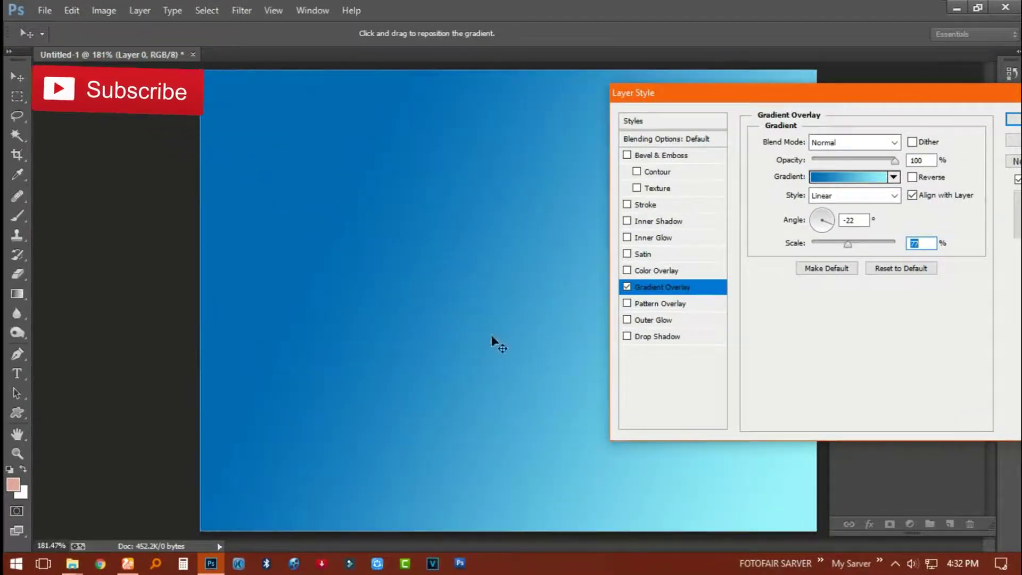
{"action": "left_click", "coordinate": [836, 177]}
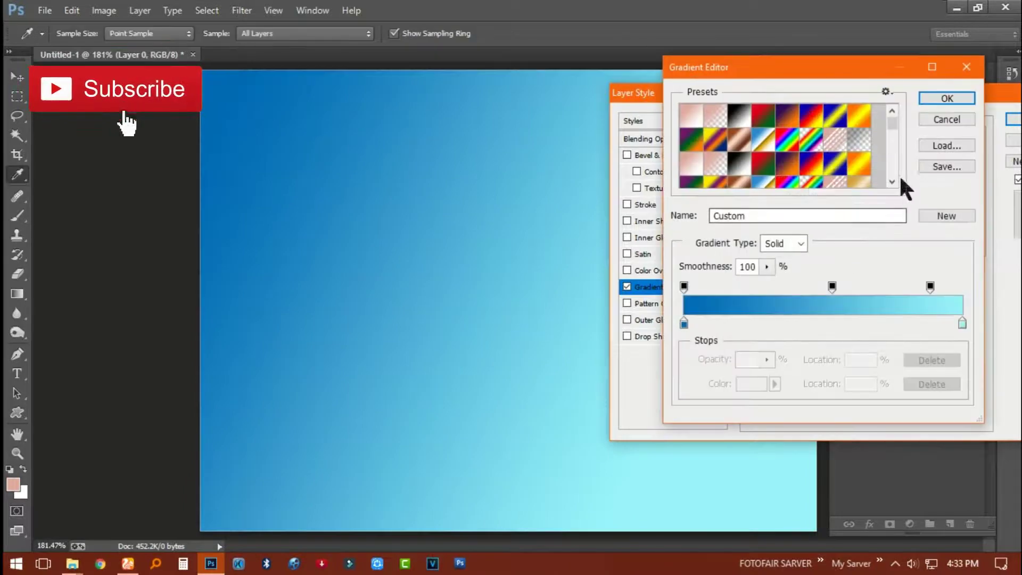
Cancel the Gradient Editor and apply a lavender-to-pink overlay at a 90° angle.
{"action": "left_click", "coordinate": [940, 120]}
{"action": "left_click", "coordinate": [894, 177]}
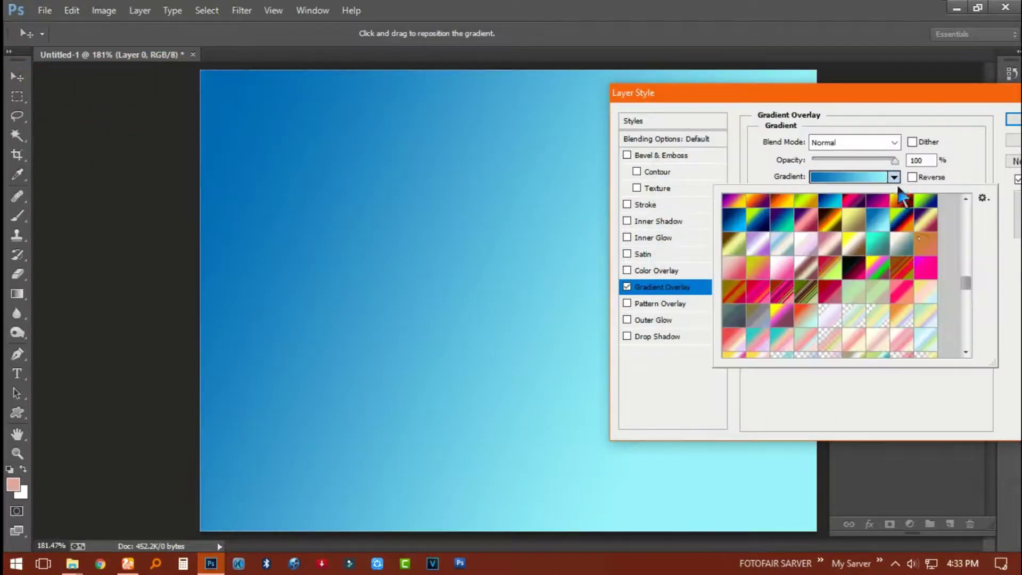
{"action": "left_click_drag", "start_coordinate": [967, 286], "coordinate": [968, 302]}
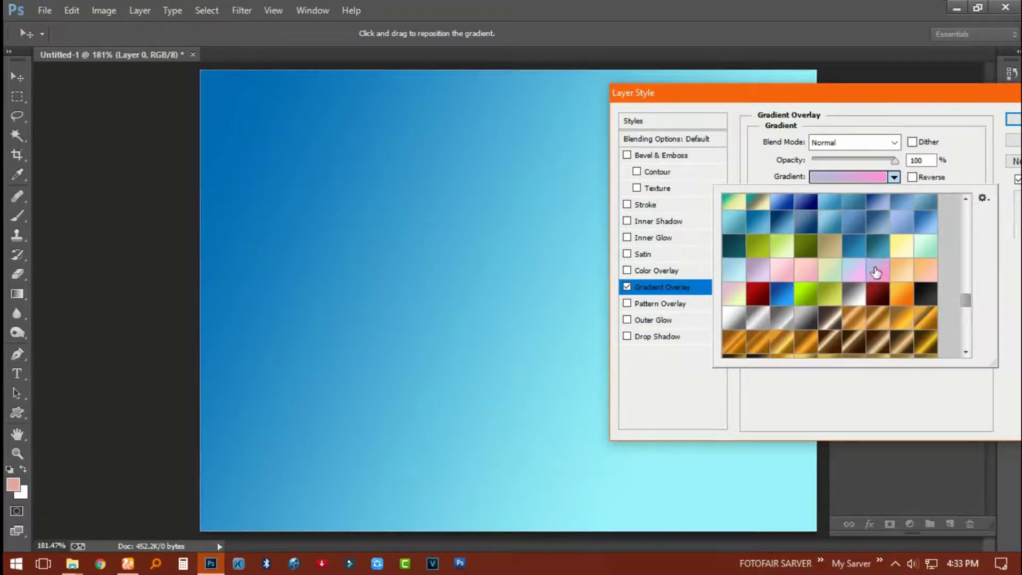
{"action": "left_click", "coordinate": [876, 273]}
{"action": "left_click", "coordinate": [484, 209]}
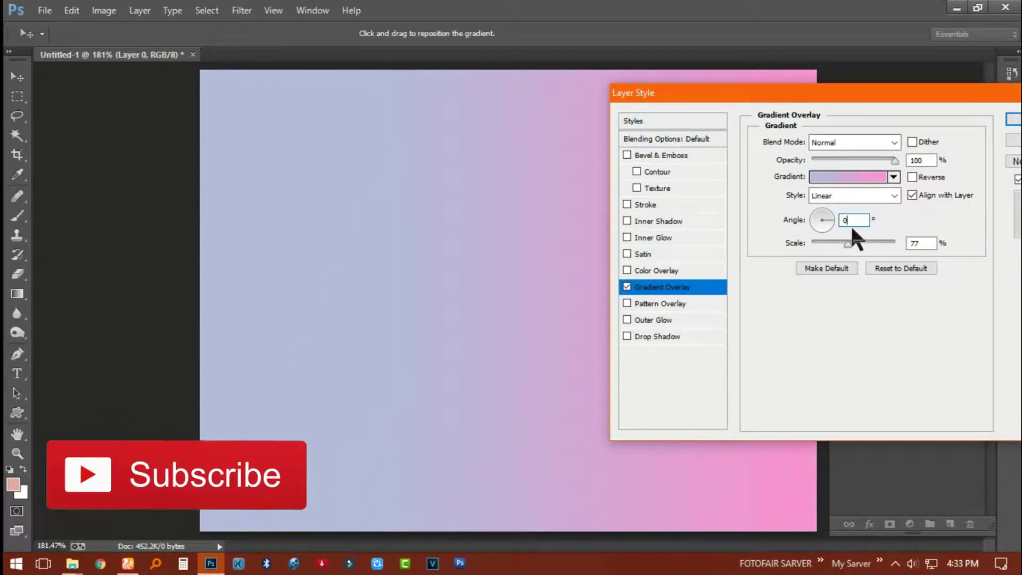
{"action": "type", "text": "90"}
{"action": "key", "text": "Return"}
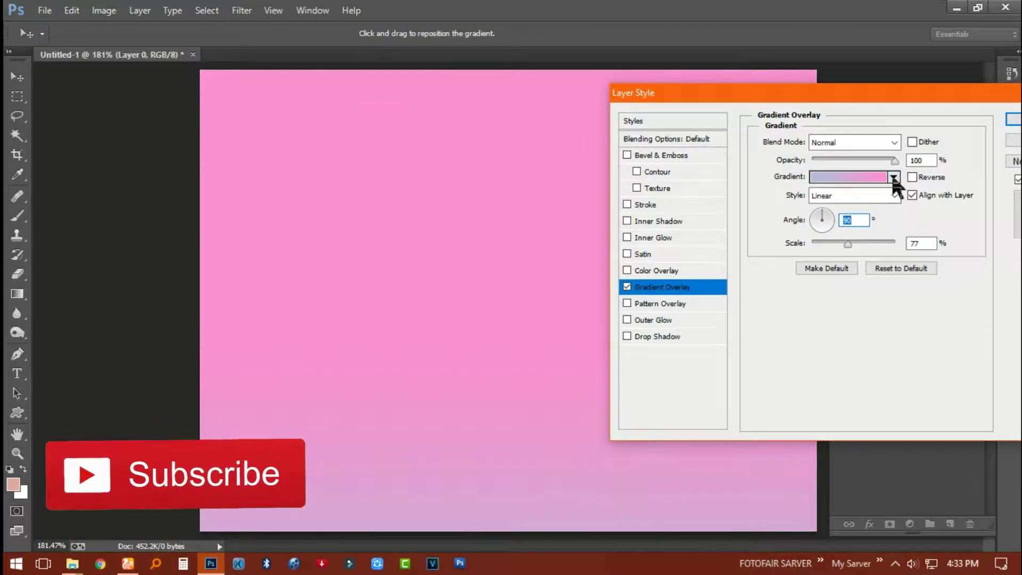
Switch the overlay to a red-orange preset, accept the layer style, and close the Layers panel.
{"action": "left_click", "coordinate": [894, 178]}
{"action": "scroll", "coordinate": [967, 313], "scroll_direction": "down", "scroll_amount": 3}
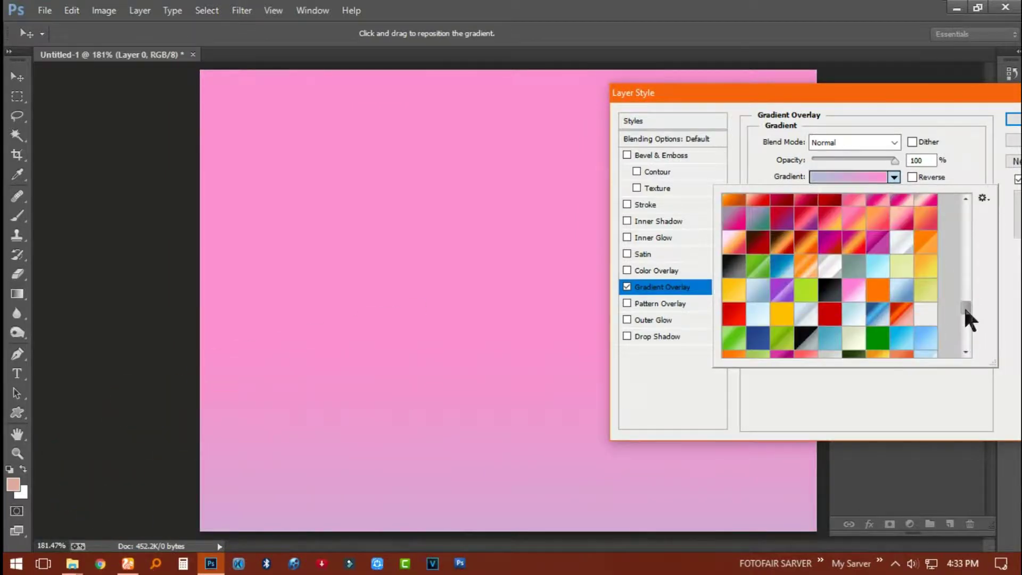
{"action": "left_click", "coordinate": [902, 294]}
{"action": "left_click", "coordinate": [908, 315]}
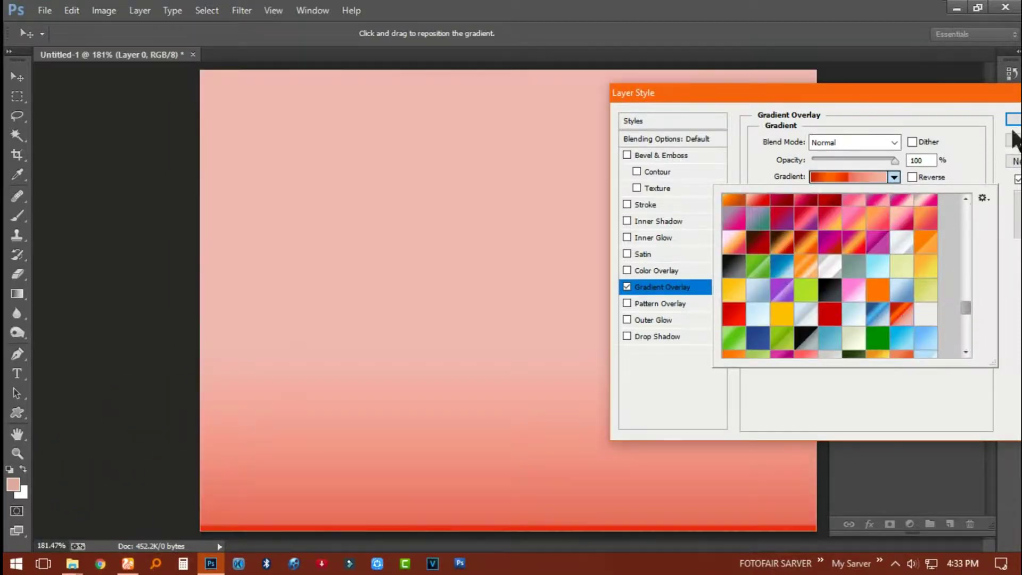
{"action": "left_click", "coordinate": [1012, 122]}
{"action": "left_click", "coordinate": [1011, 168]}
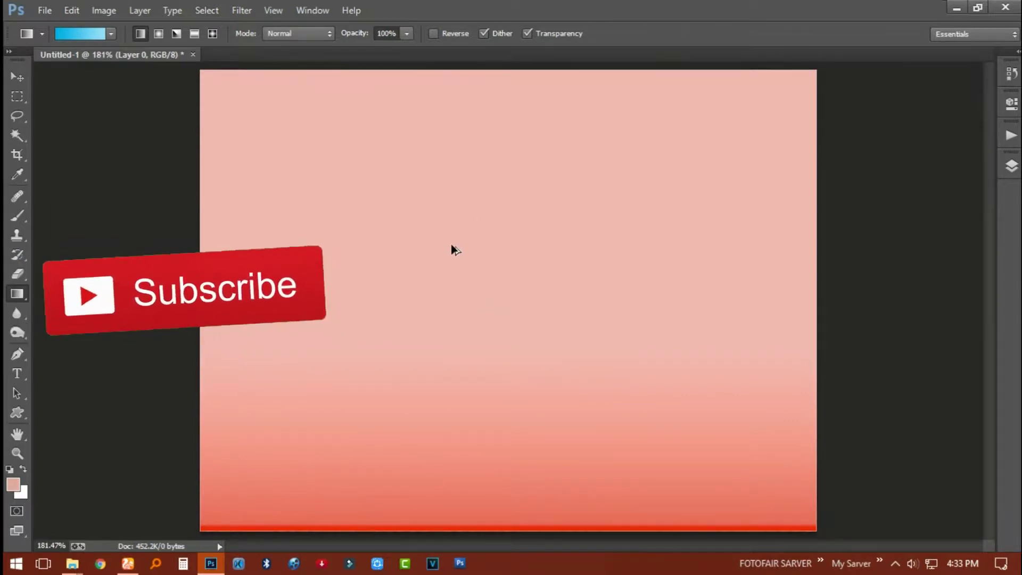
Undo the red-orange overlay and draw test blue and pink gradients across the canvas.
{"action": "key", "text": "ctrl+z"}
{"action": "left_click_drag", "start_coordinate": [816, 217], "coordinate": [816, 217]}
{"action": "key", "text": "ctrl+z"}
{"action": "left_click", "coordinate": [110, 34]}
{"action": "left_click_drag", "start_coordinate": [190, 287], "coordinate": [660, 297]}
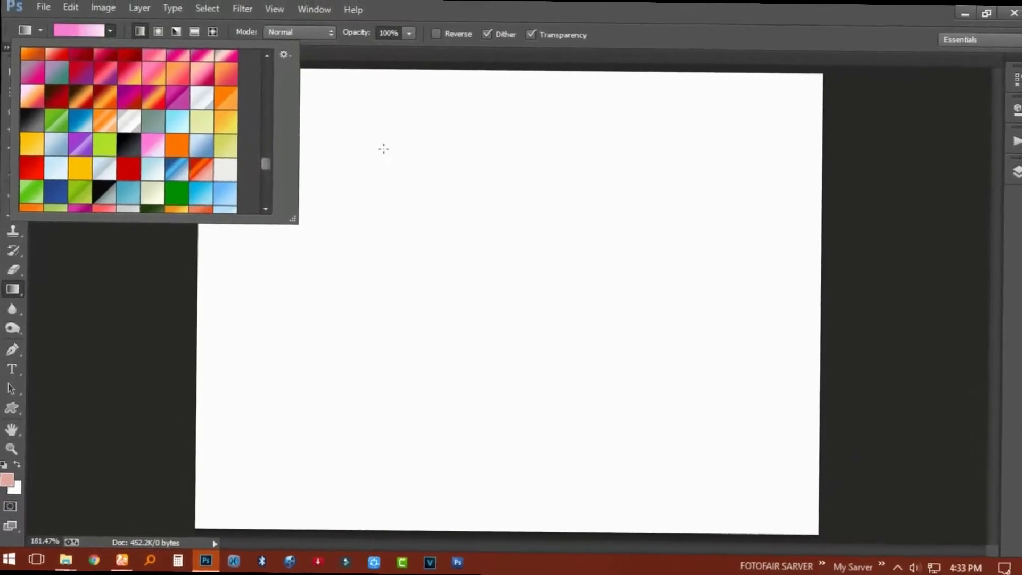
{"action": "left_click_drag", "start_coordinate": [405, 95], "coordinate": [616, 325]}
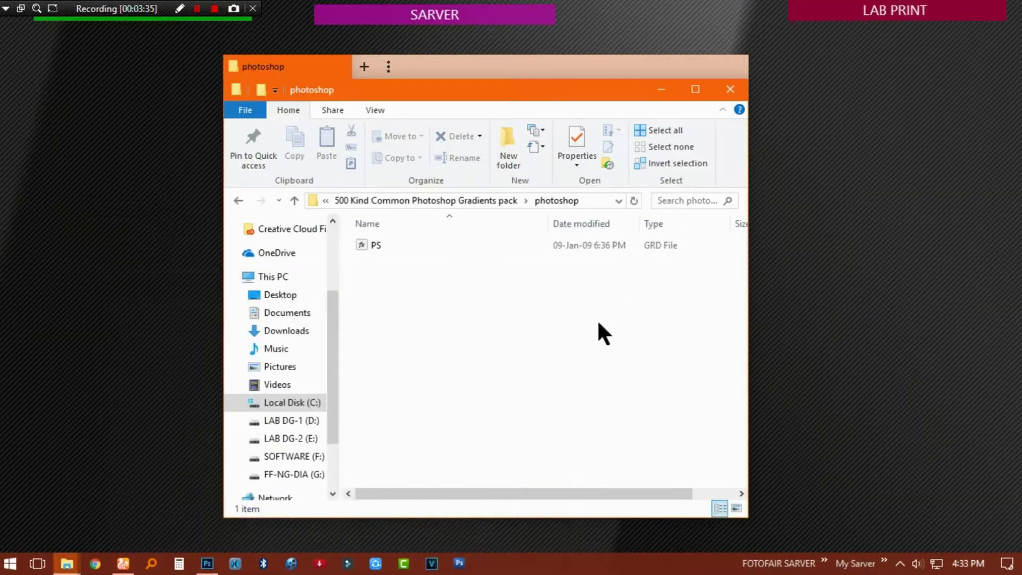
Refresh the photoshop folder, minimize its window, and refresh the desktop.
{"action": "right_click", "coordinate": [568, 344]}
{"action": "left_click", "coordinate": [593, 190]}
{"action": "left_click", "coordinate": [666, 93]}
{"action": "right_click", "coordinate": [487, 173]}
{"action": "left_click", "coordinate": [524, 238]}
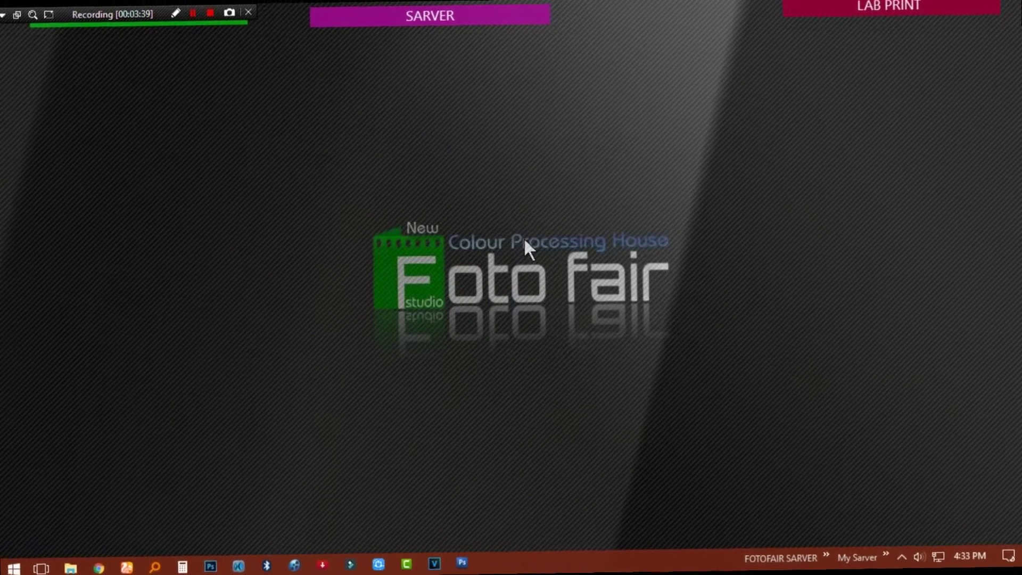